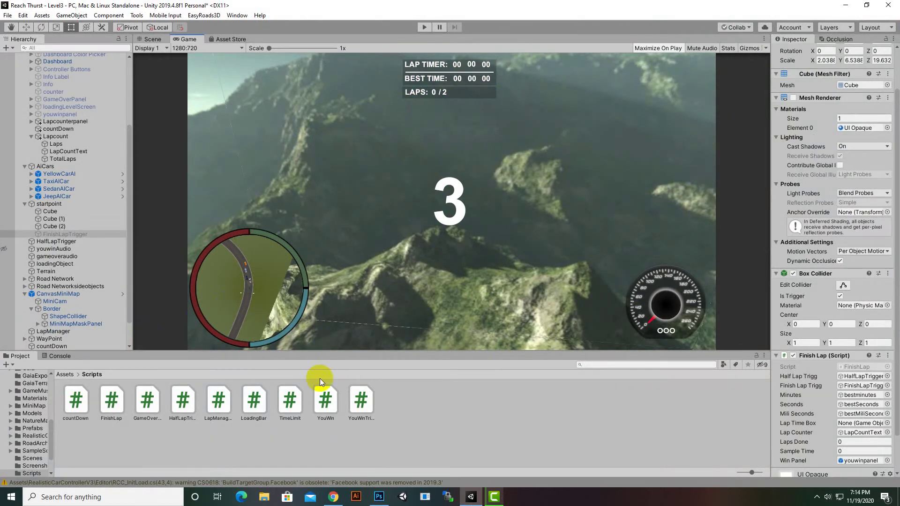
Step: Collapse the AiCars, RCCCanvasNew and CanvasMiniMap groups in the scene hierarchy
click(375, 281)
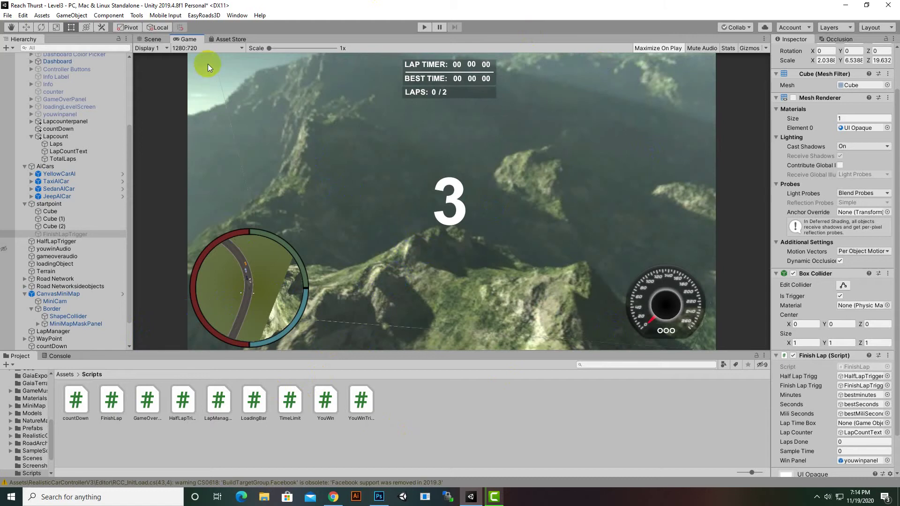
click(351, 9)
click(25, 166)
scroll(31, 192, up, 5)
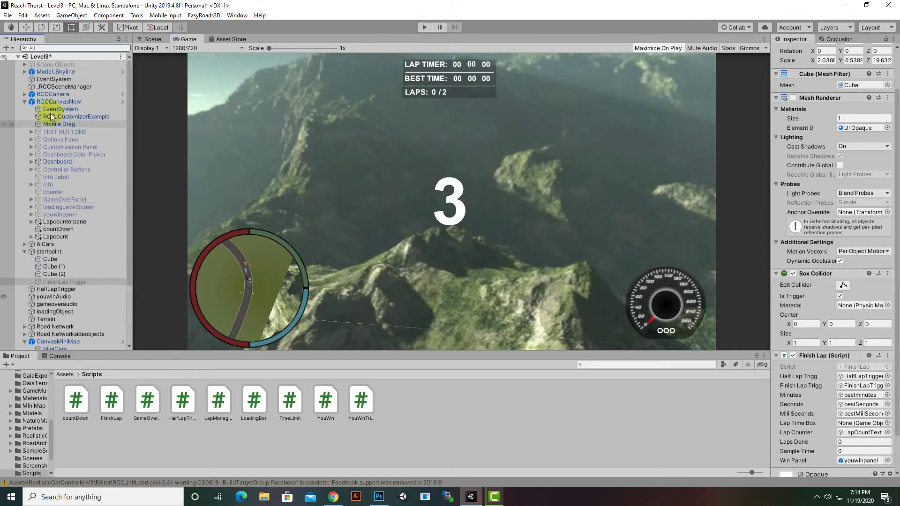
click(25, 101)
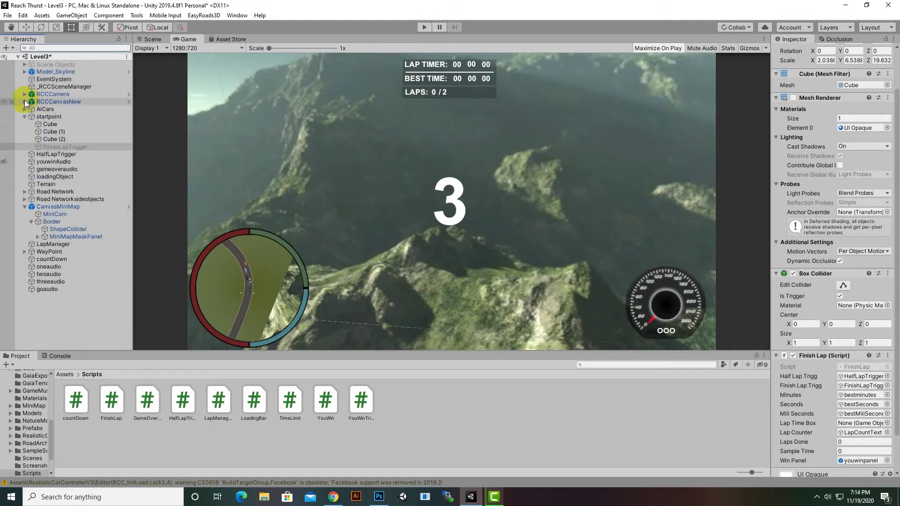
click(25, 206)
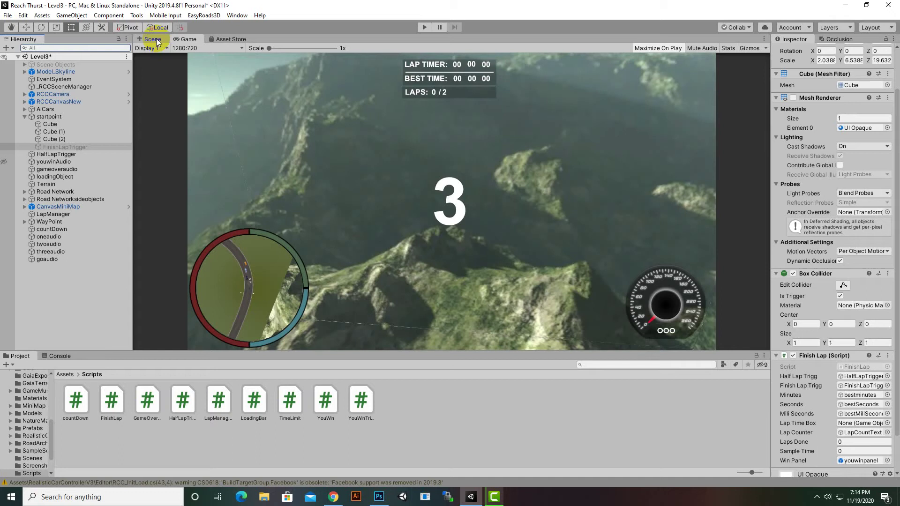
Step: Switch to the Scene view and inspect the whole race HUD canvas
click(365, 240)
click(155, 39)
scroll(370, 220, down, 3)
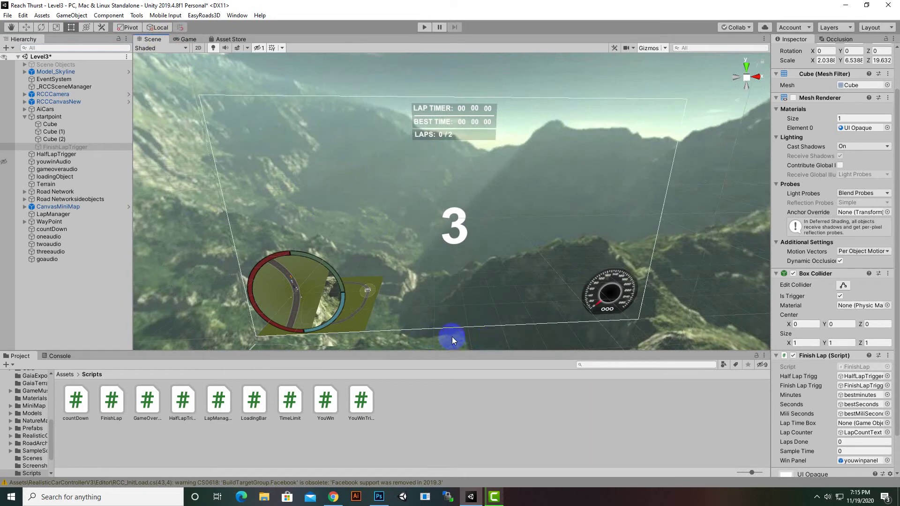
scroll(465, 275, down, 2)
middle_drag(465, 277, 466, 251)
scroll(464, 262, up, 1)
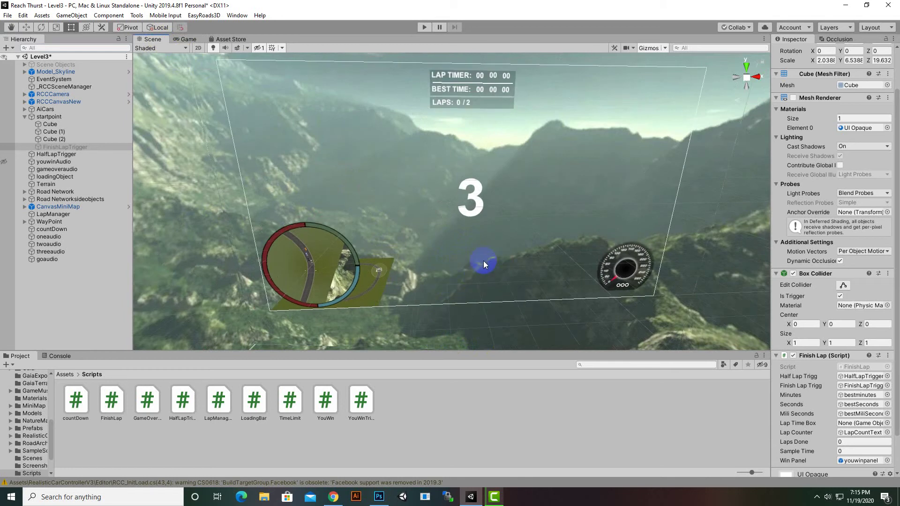
Step: Open the build settings and show the project's Scenes folder to compare it with the scenes in the build
click(8, 15)
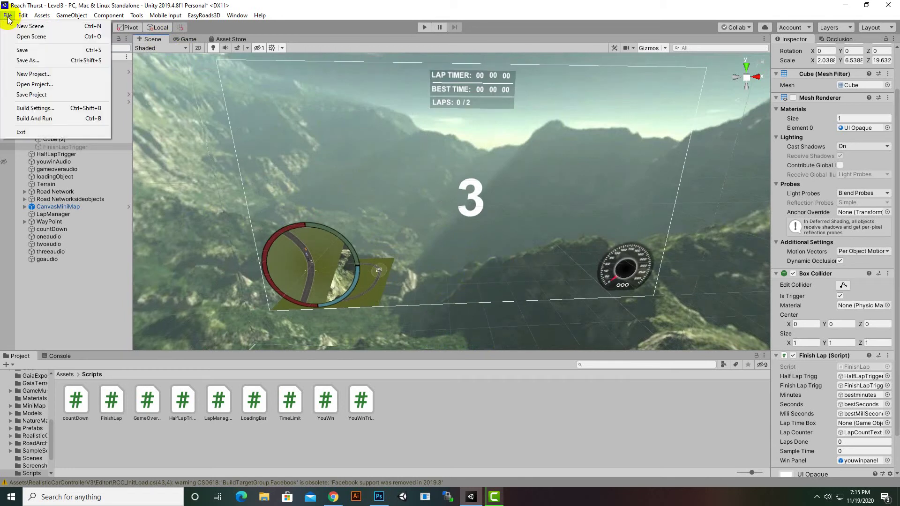
click(32, 108)
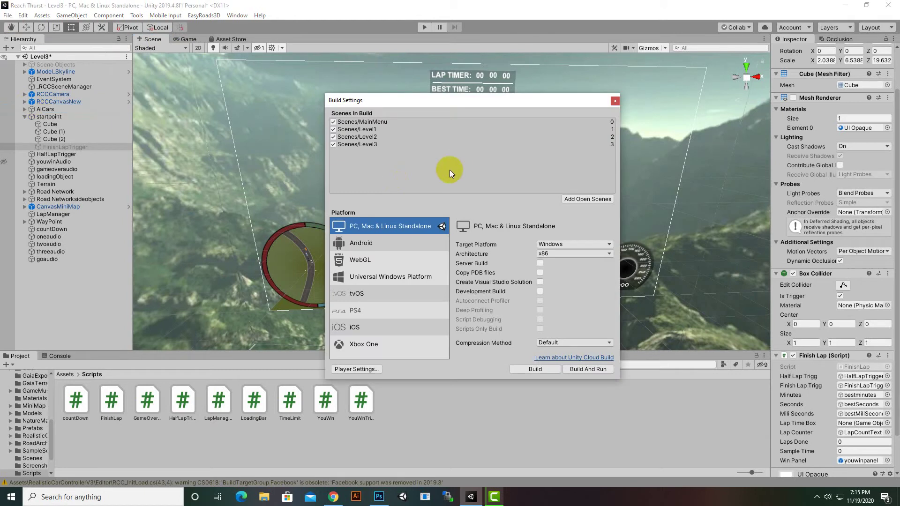
click(68, 374)
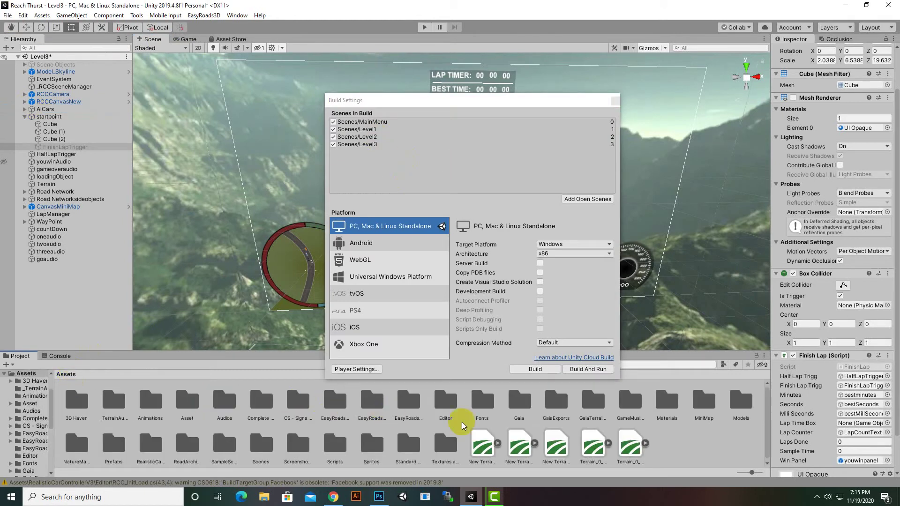
click(735, 403)
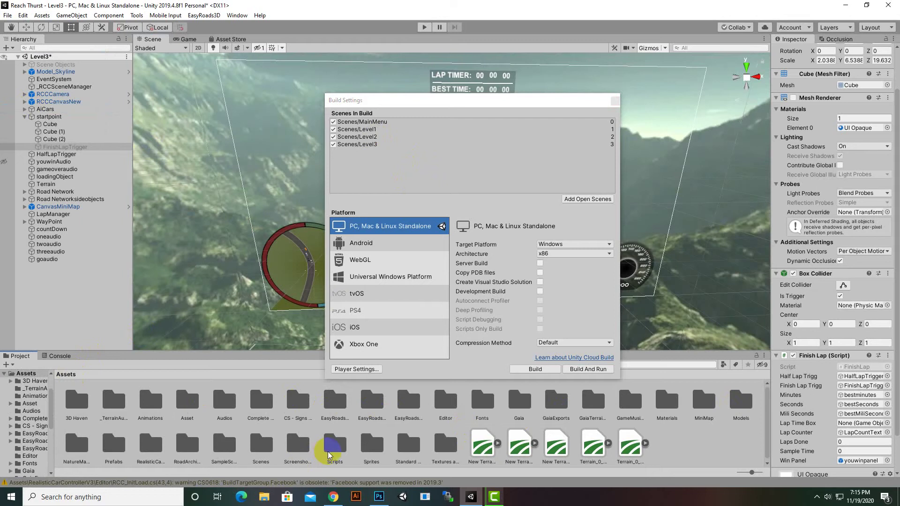
click(271, 450)
double_click(271, 450)
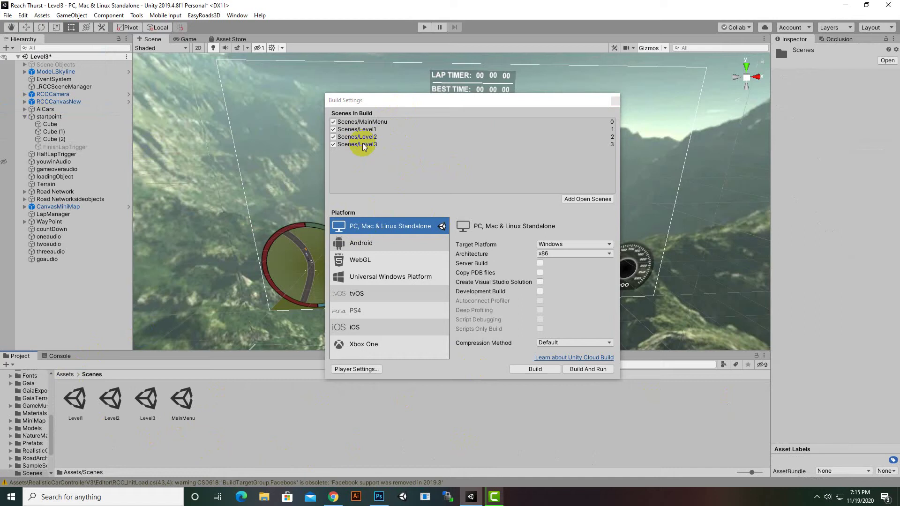
drag(441, 100, 446, 109)
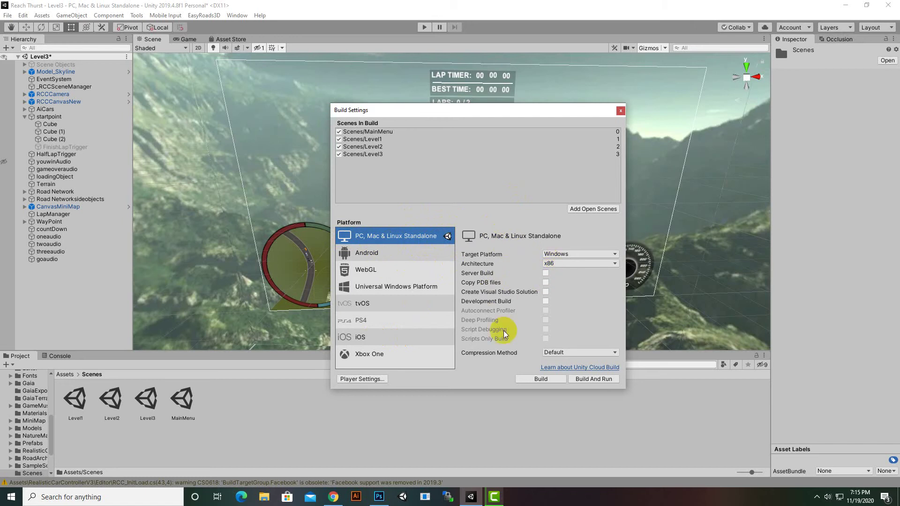
Step: Examine the build options for WebGL, Android and iOS, returning to PC, Mac & Linux Standalone
click(395, 270)
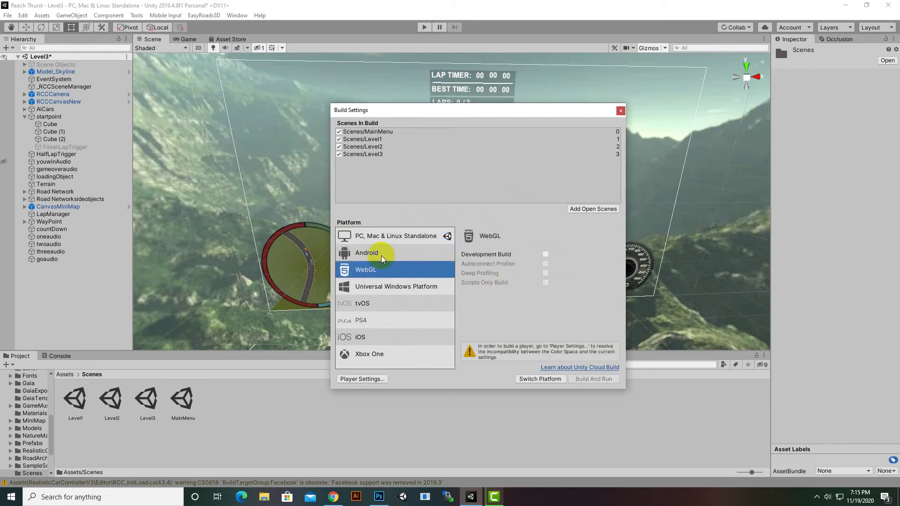
click(382, 257)
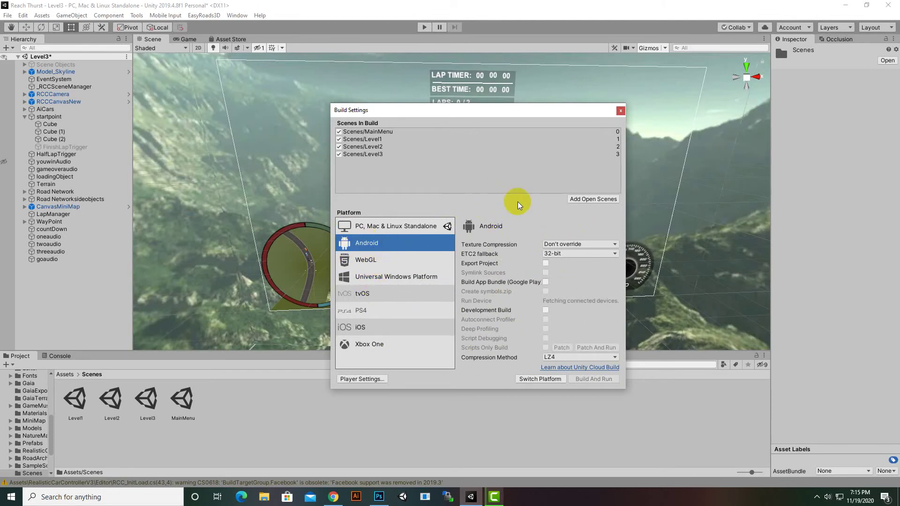
click(375, 260)
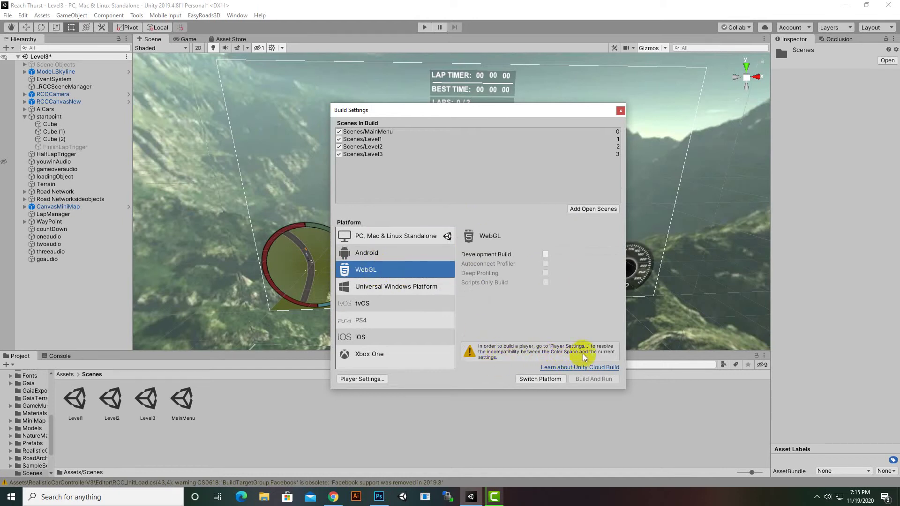
click(379, 339)
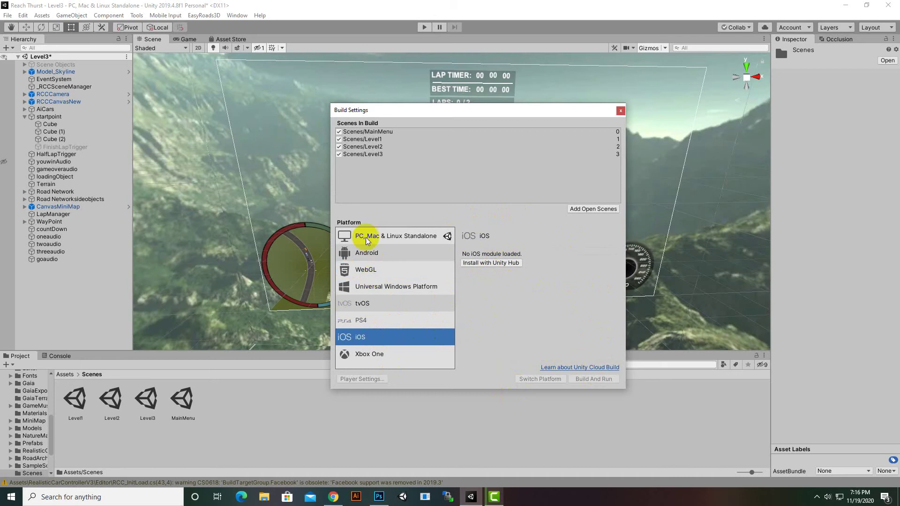
click(369, 274)
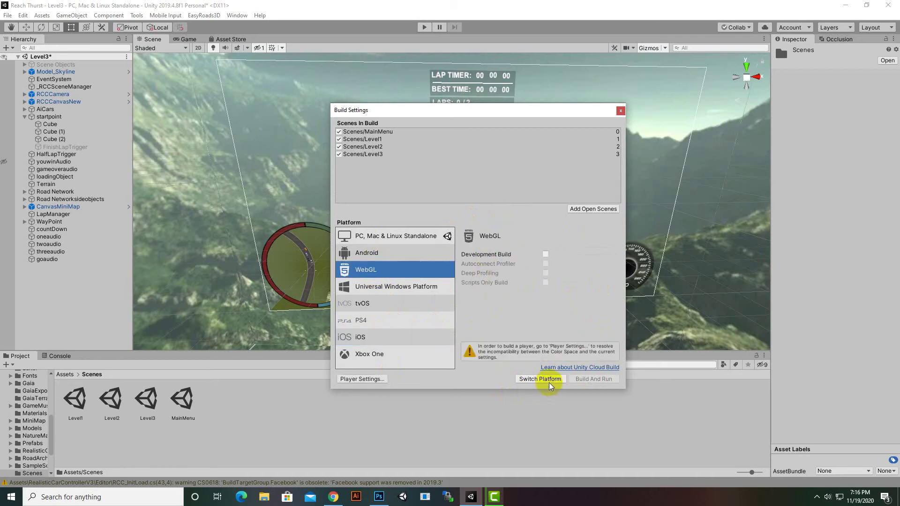
click(383, 254)
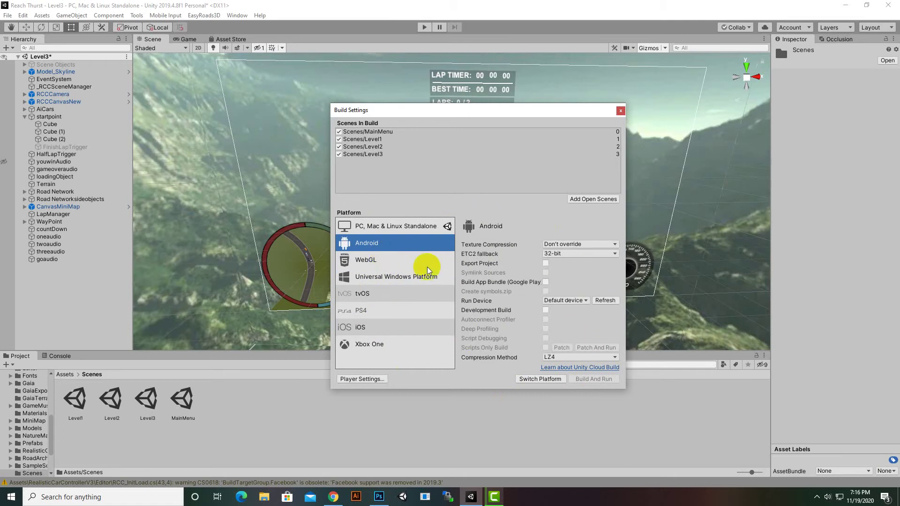
click(389, 227)
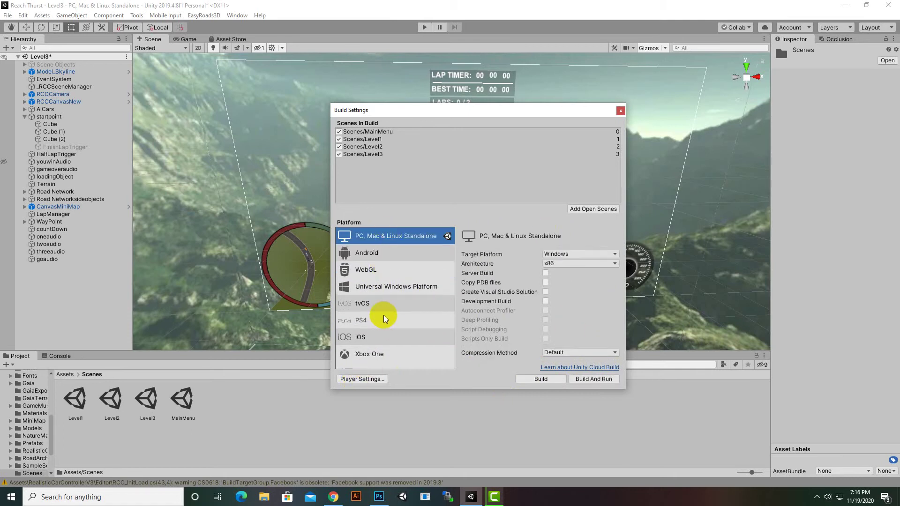
Step: Check the PS4, Xbox One, iOS and tvOS build platforms, ending with PC, Mac & Linux Standalone selected
click(369, 322)
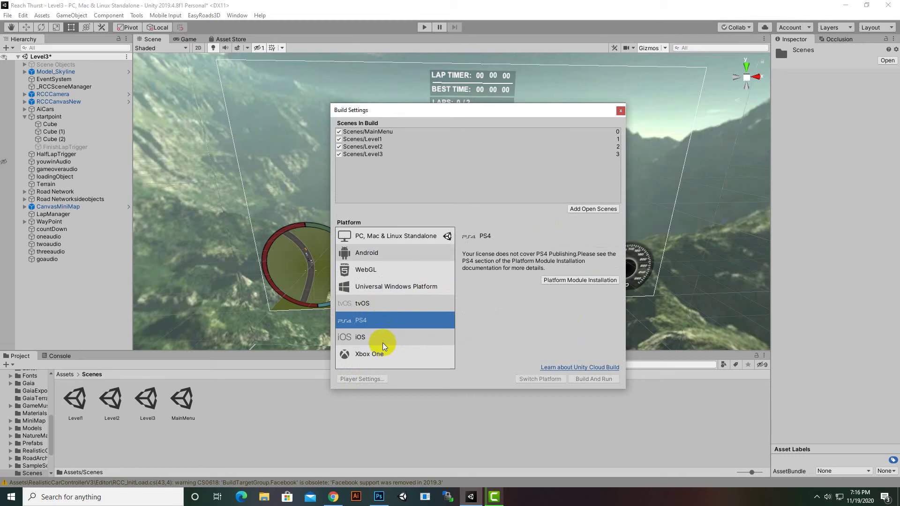
click(373, 359)
click(367, 324)
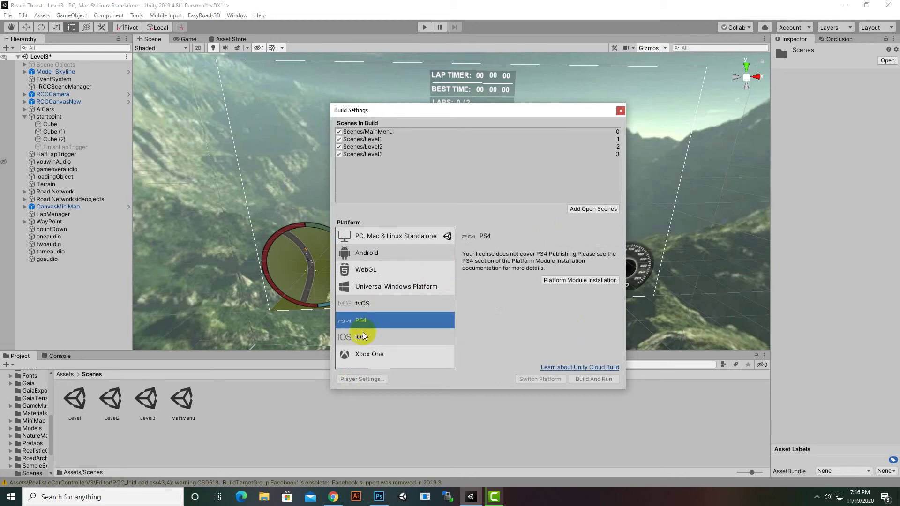
click(368, 337)
click(372, 303)
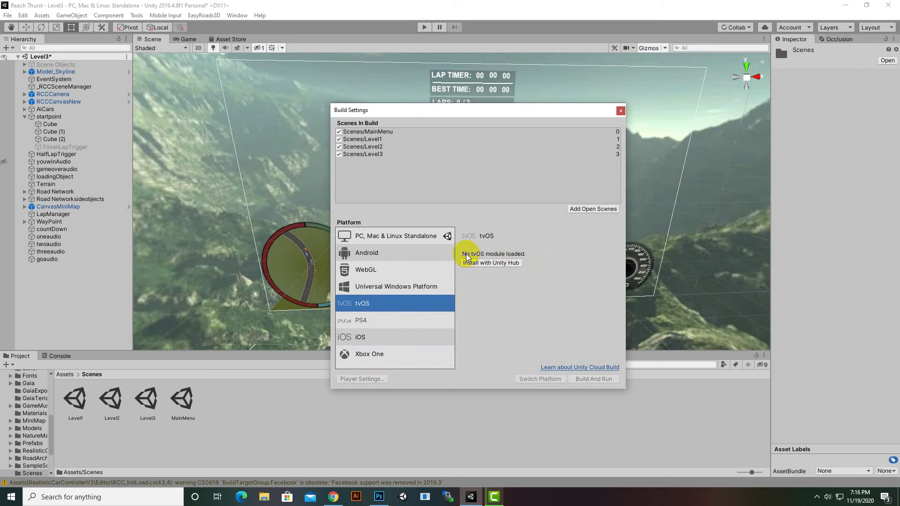
click(399, 239)
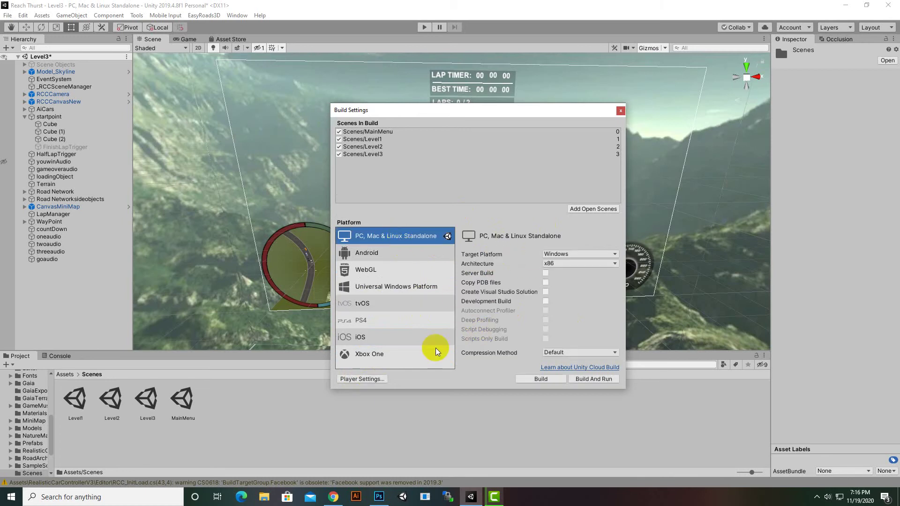
Step: Open the player settings and set the company name to Unity Game Developer
click(384, 378)
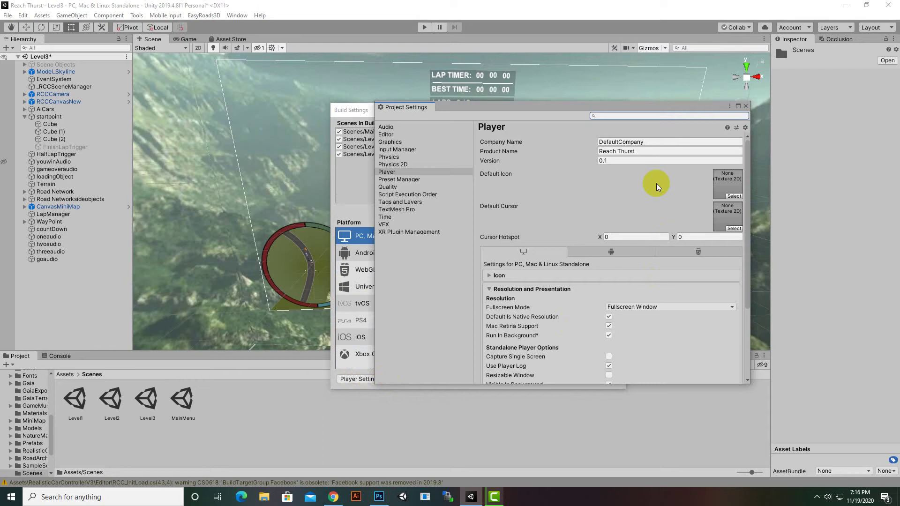
click(634, 118)
drag(634, 115, 629, 131)
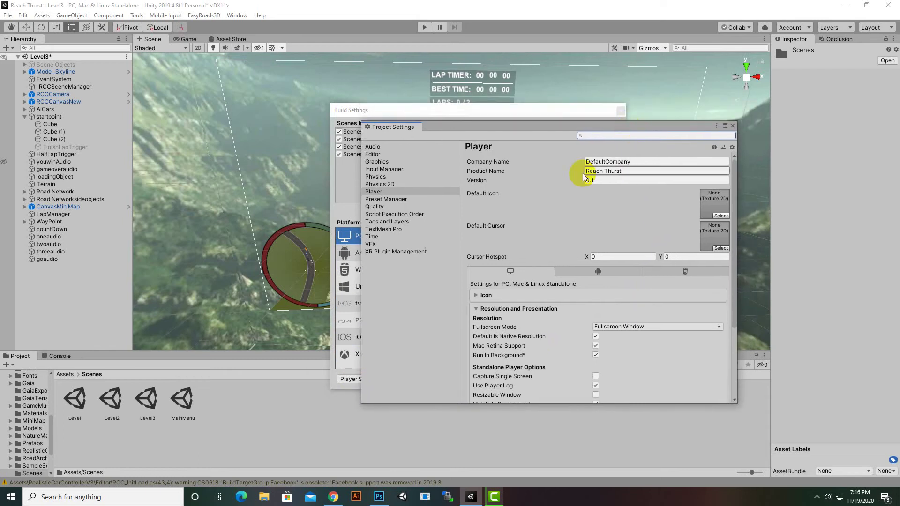
click(593, 163)
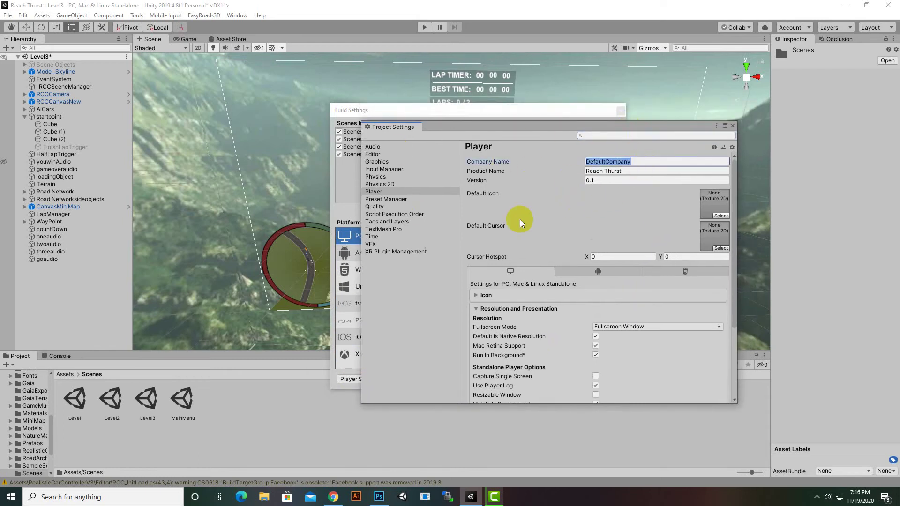
text(Unity Game Developer)
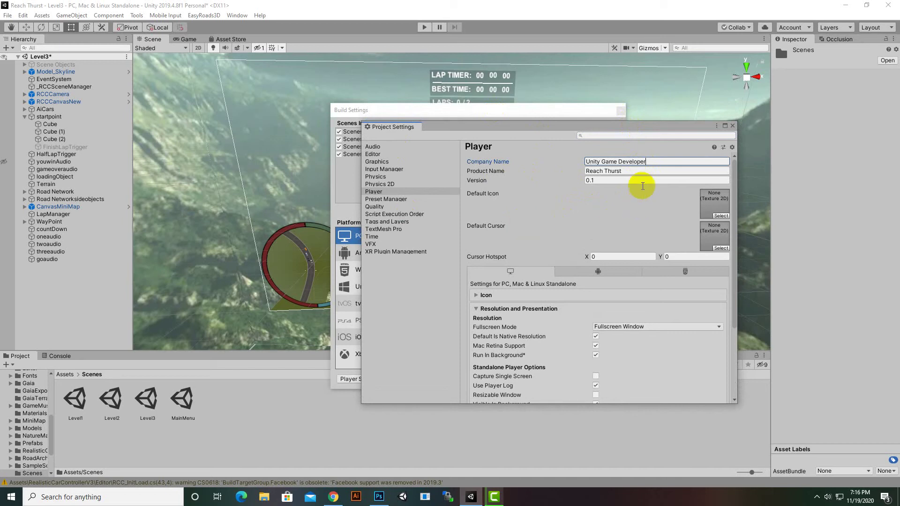
click(604, 171)
click(633, 171)
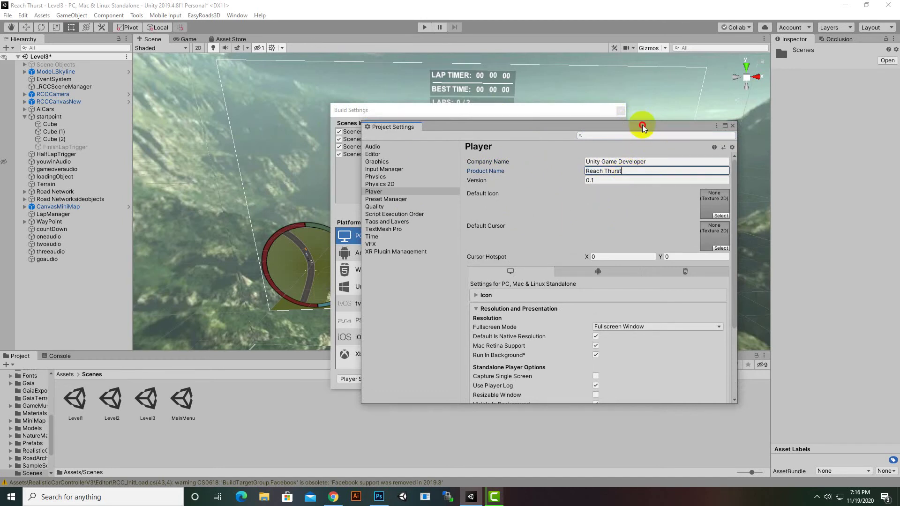
drag(645, 124, 618, 111)
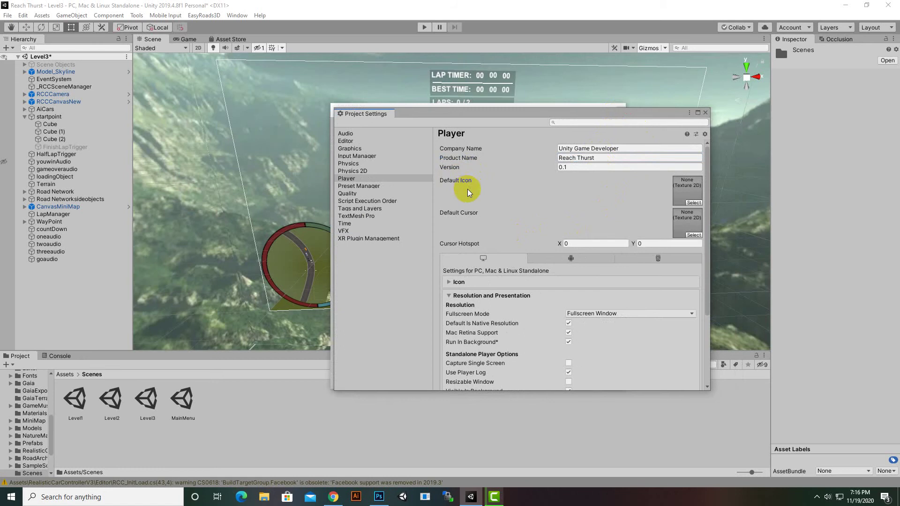
Step: Set the player's default icon to the wall01 texture
click(693, 203)
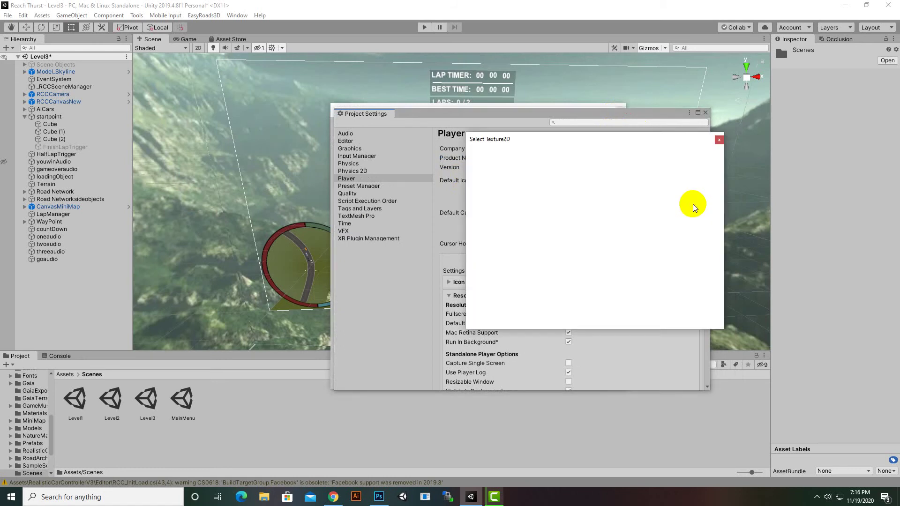
scroll(637, 239, down, 5)
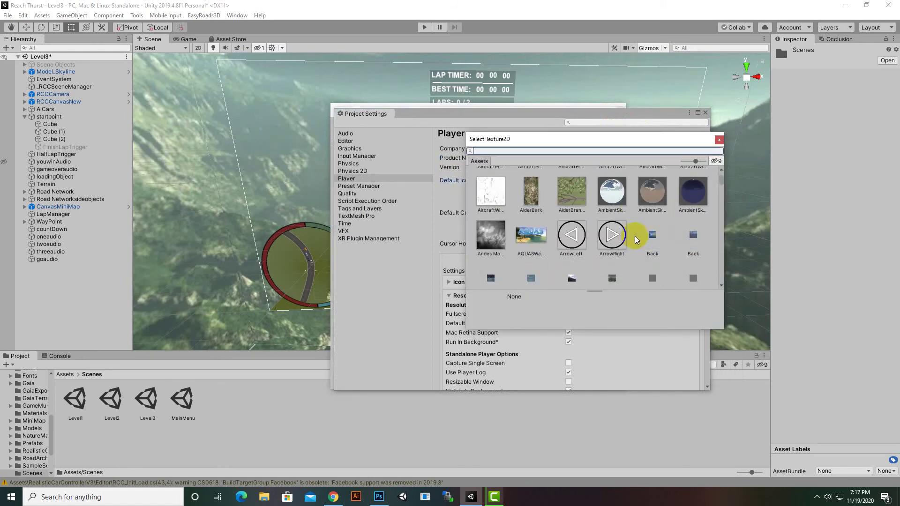
scroll(635, 239, down, 8)
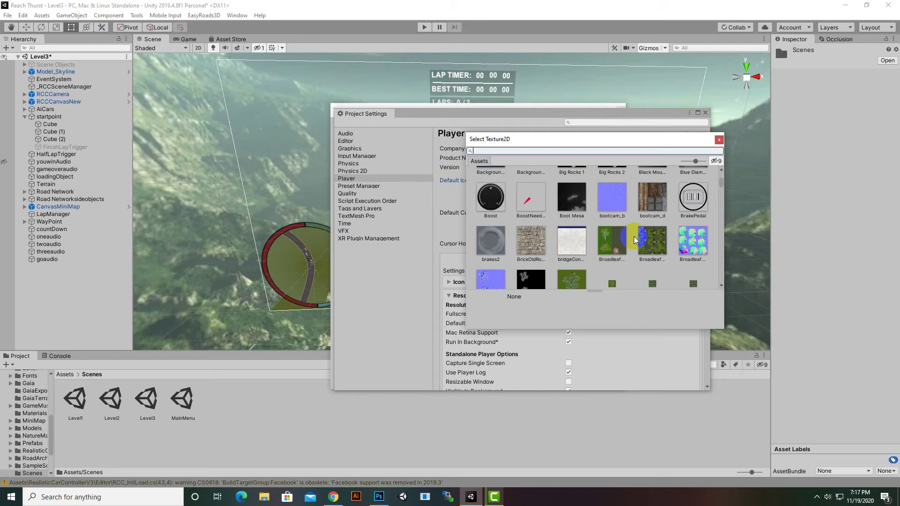
scroll(635, 238, down, 6)
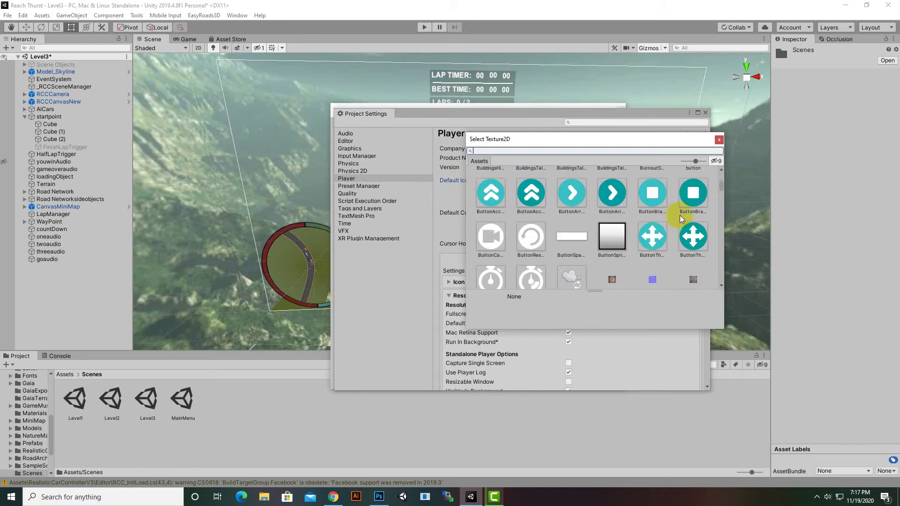
click(720, 190)
drag(721, 190, 712, 294)
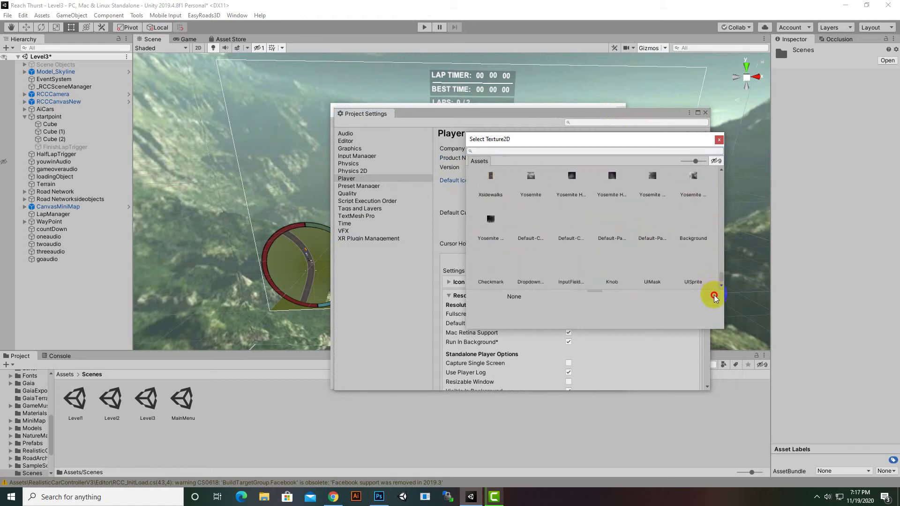
scroll(639, 271, up, 5)
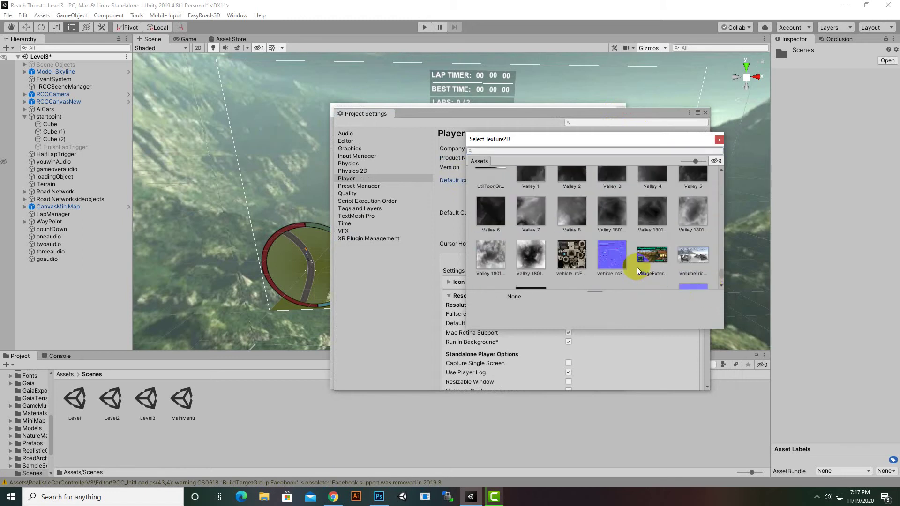
scroll(581, 261, up, 1)
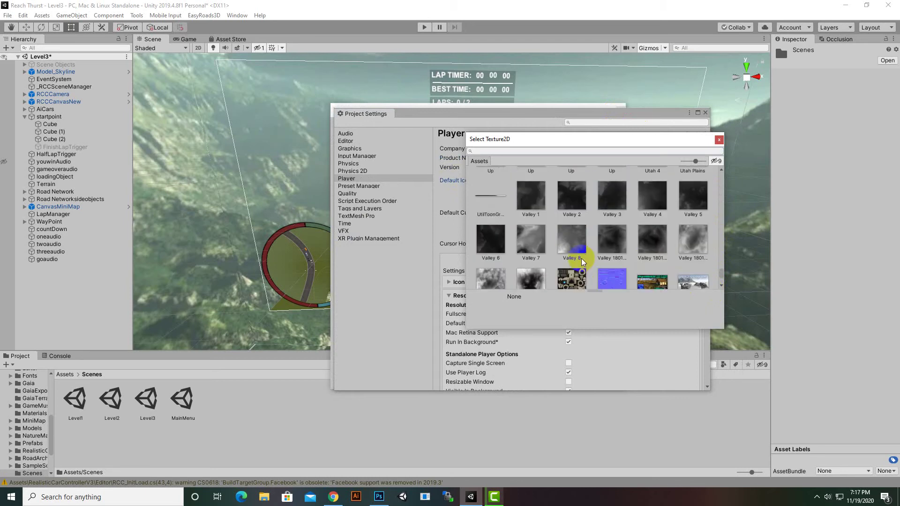
scroll(581, 262, down, 2)
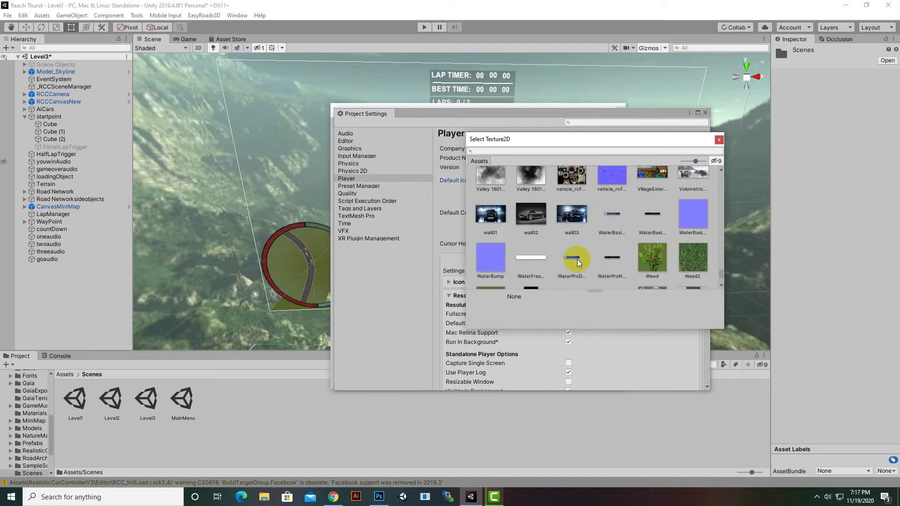
click(487, 219)
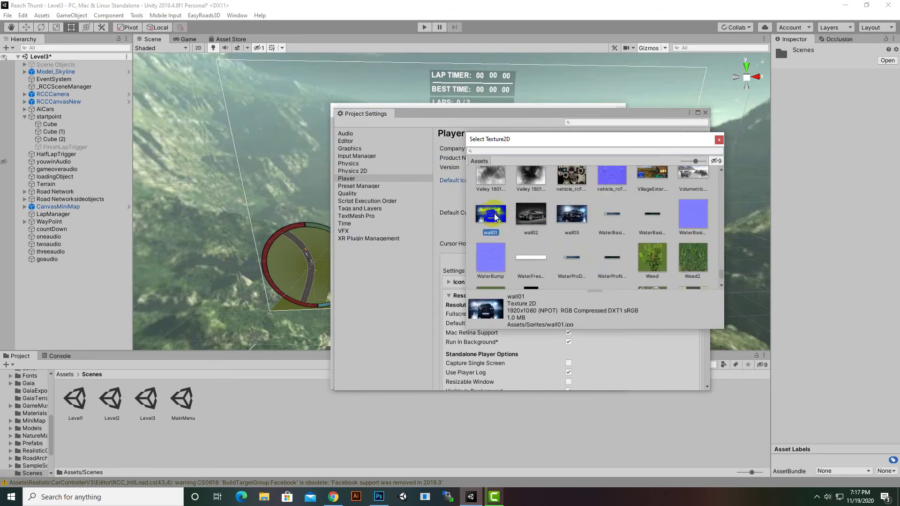
double_click(494, 212)
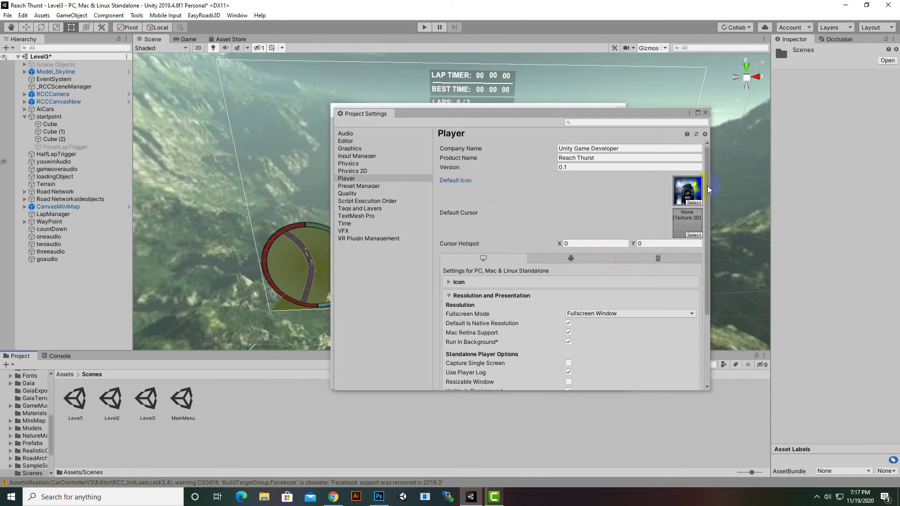
Step: Examine the icon sizes and the Resolution and Presentation settings for PC, Mac & Linux Standalone, including the available fullscreen modes
scroll(705, 194, down, 3)
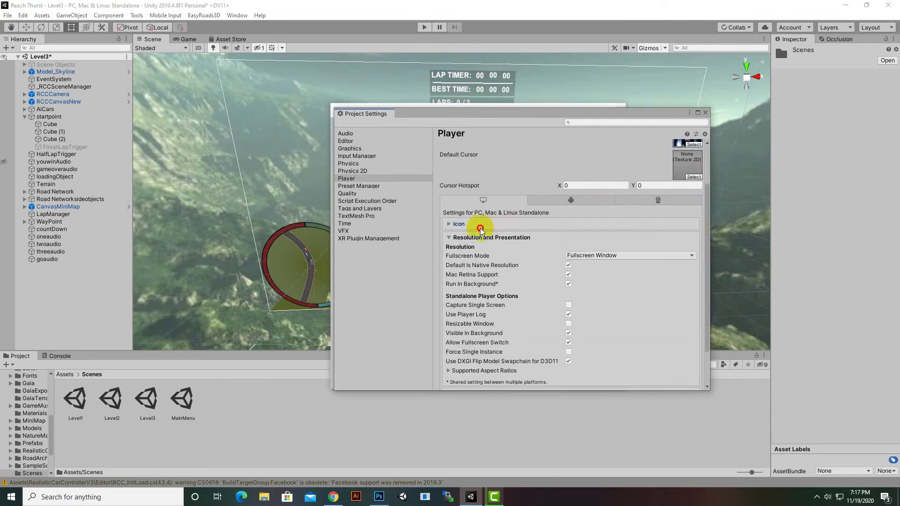
click(480, 228)
scroll(574, 255, down, 8)
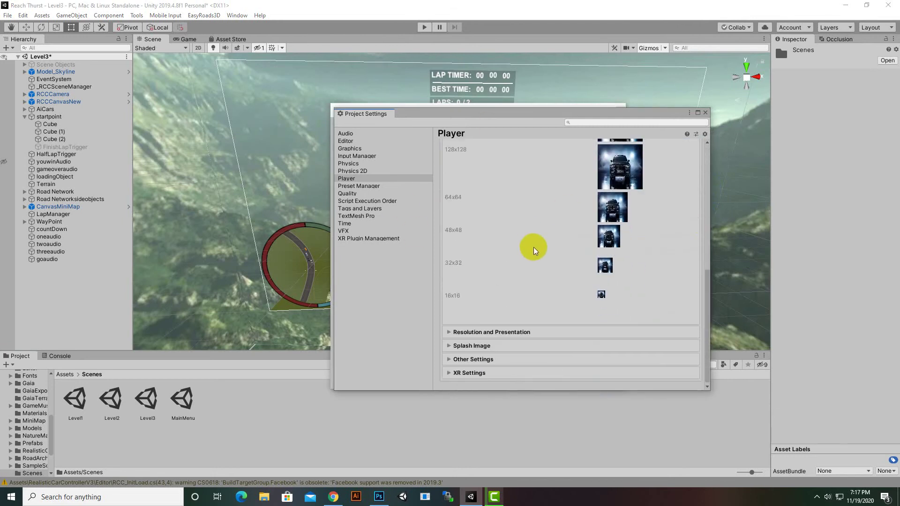
click(479, 335)
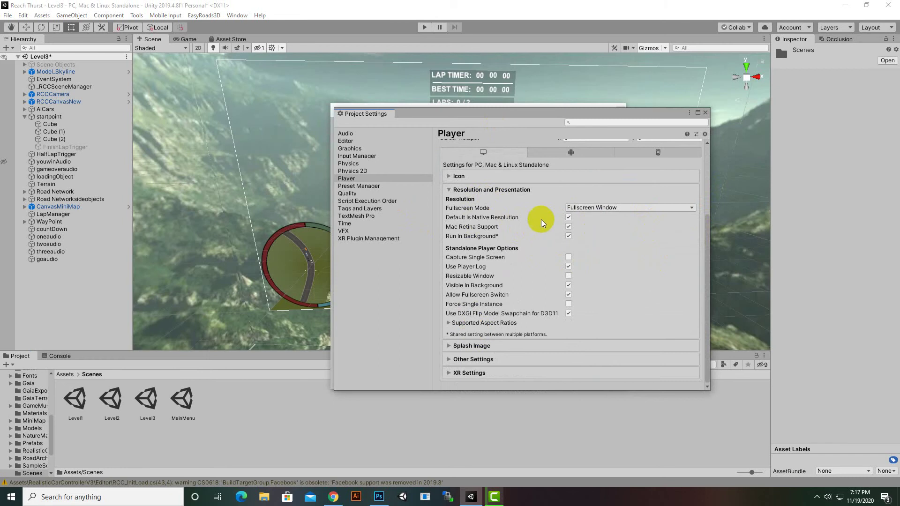
click(642, 206)
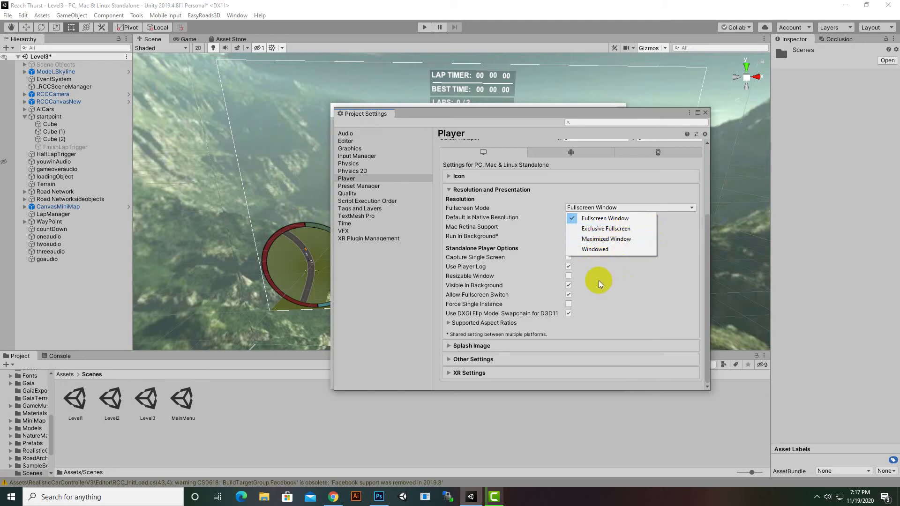
click(708, 219)
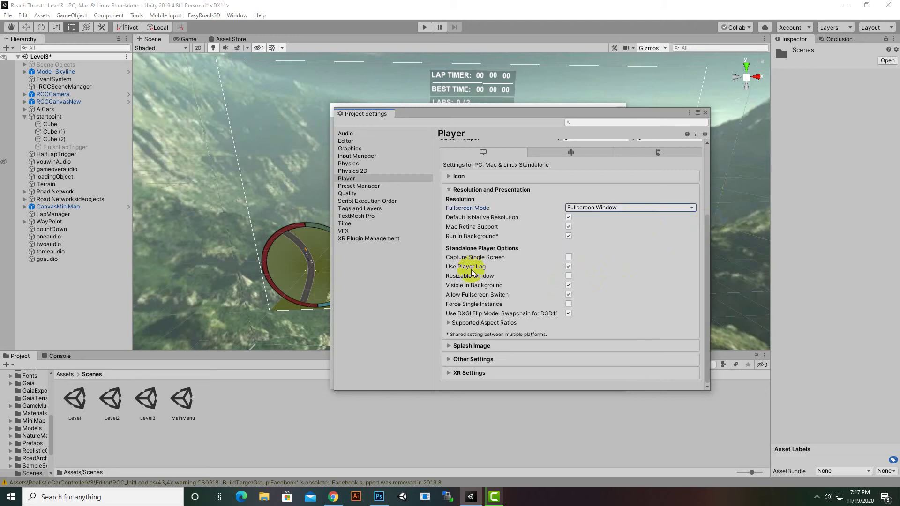
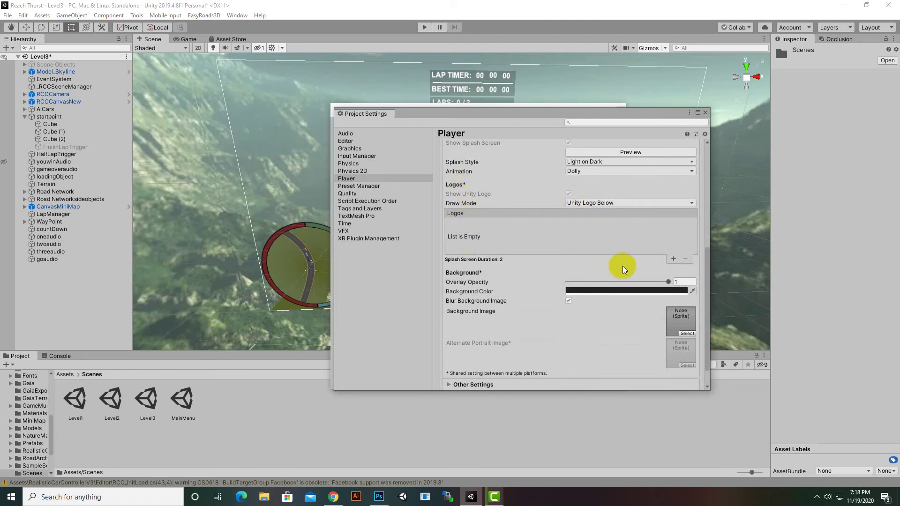
Step: Set the splash screen logos' draw mode to All Sequential and add a logo using the wall02 image from the Sprites folder
click(604, 206)
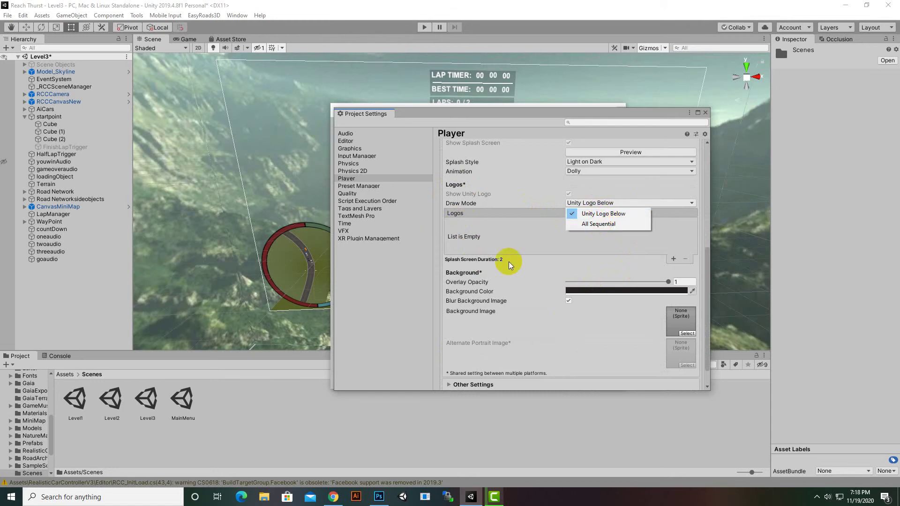
click(598, 224)
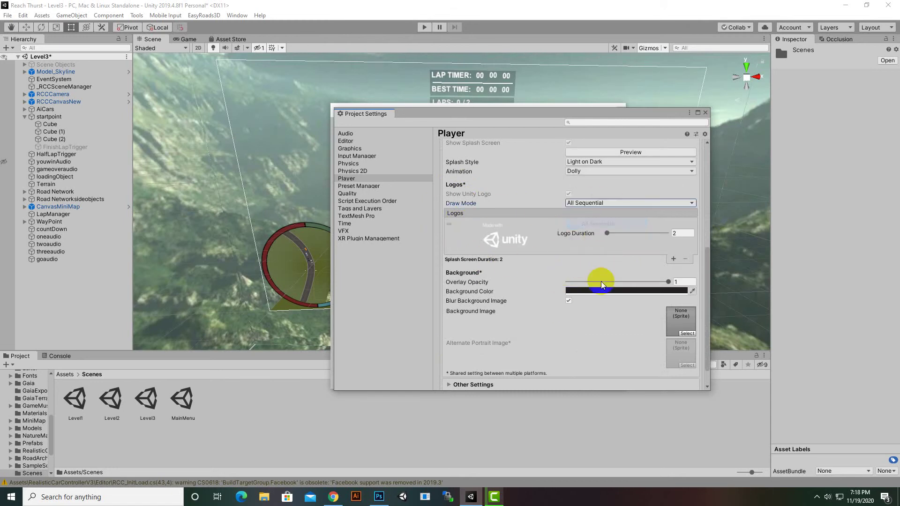
click(674, 259)
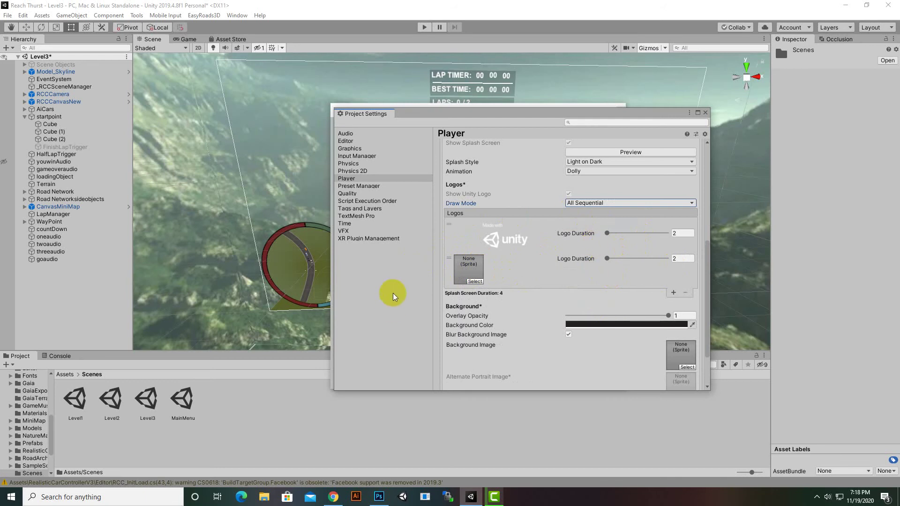
click(65, 374)
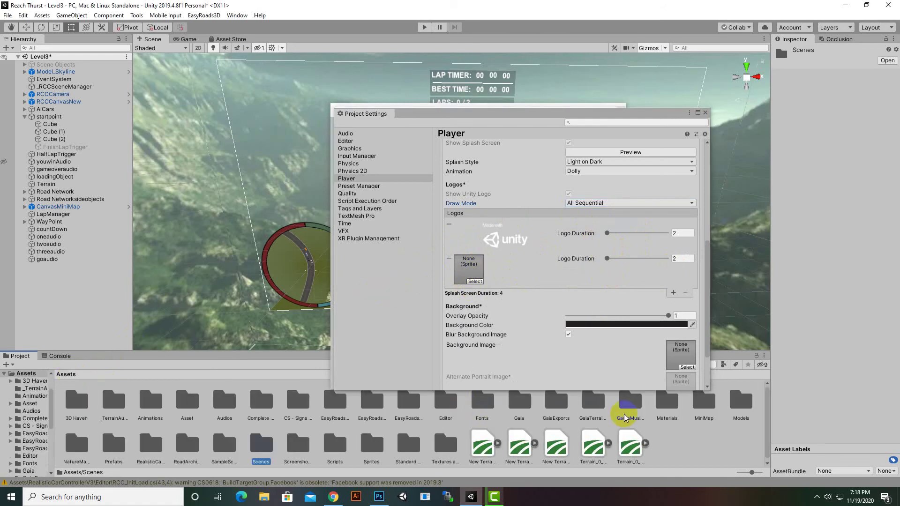
double_click(372, 445)
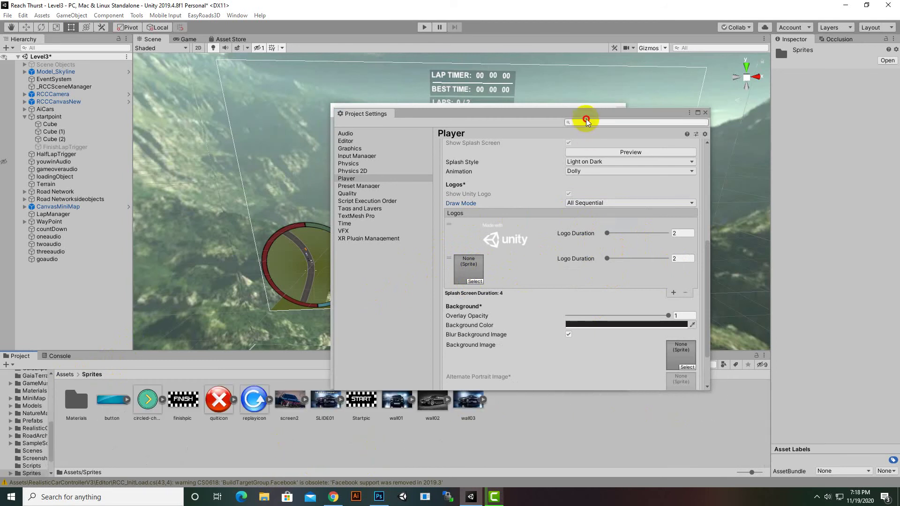
drag(588, 117, 638, 74)
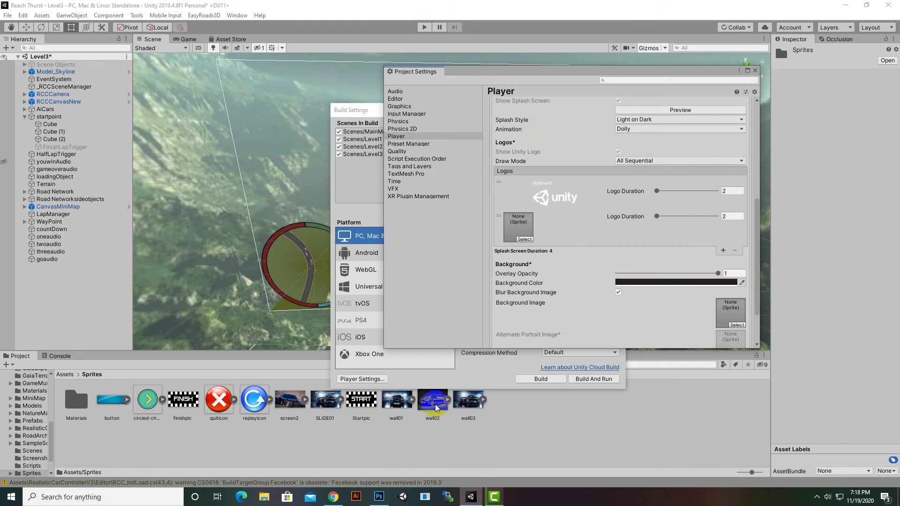
drag(435, 404, 518, 227)
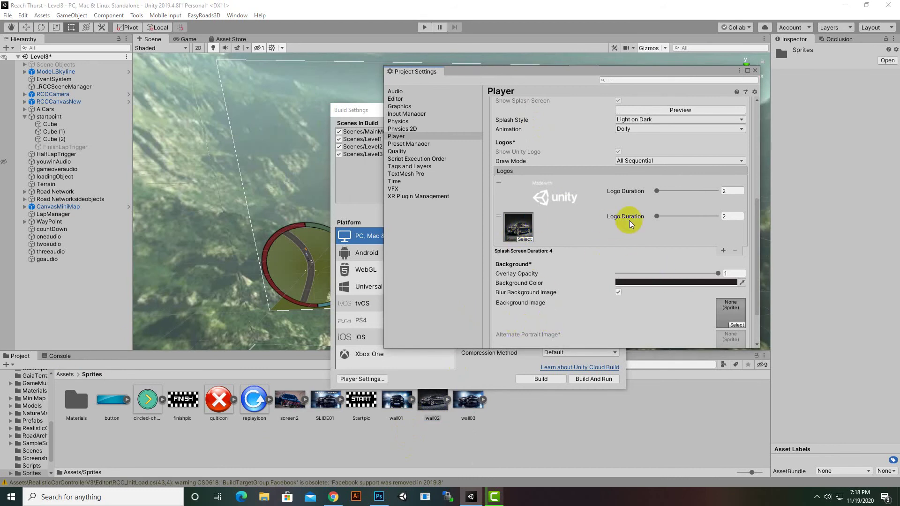
Step: Set the logo duration to 4 for the wall02 logo and 3 for the Unity logo
click(721, 216)
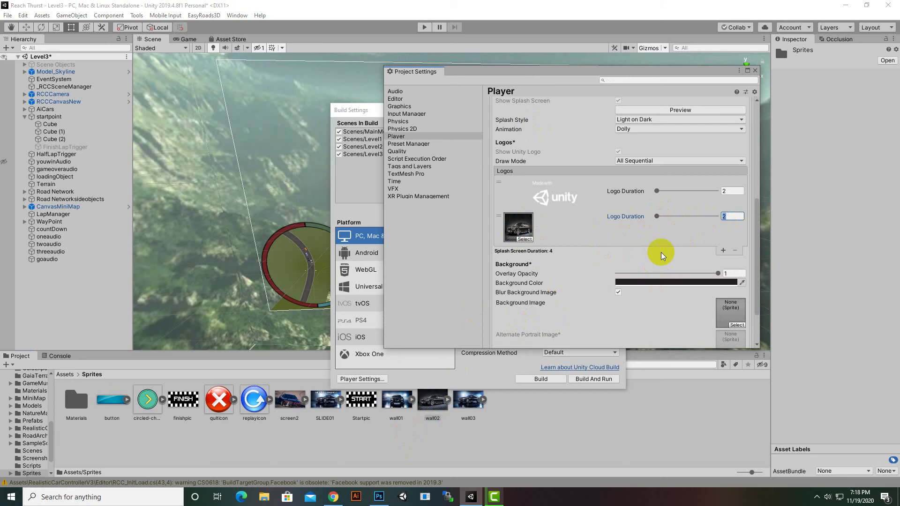
text(4)
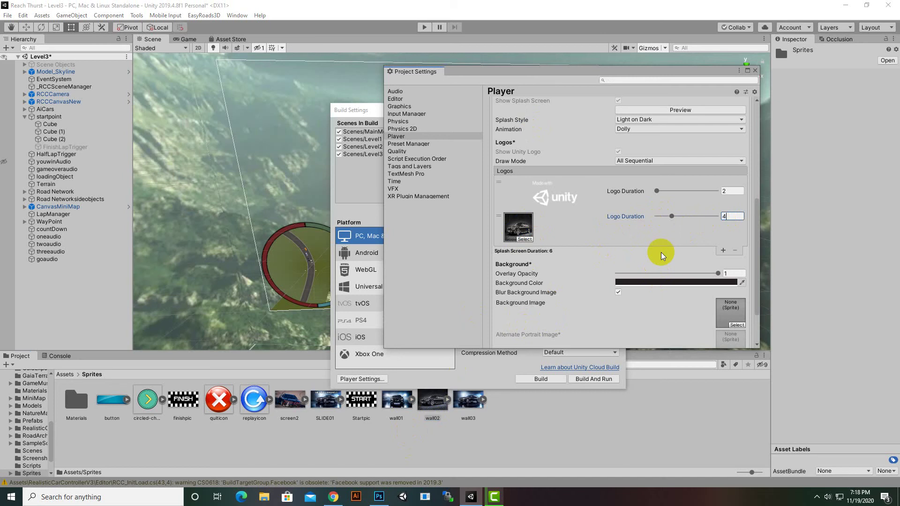
click(737, 190)
text(3)
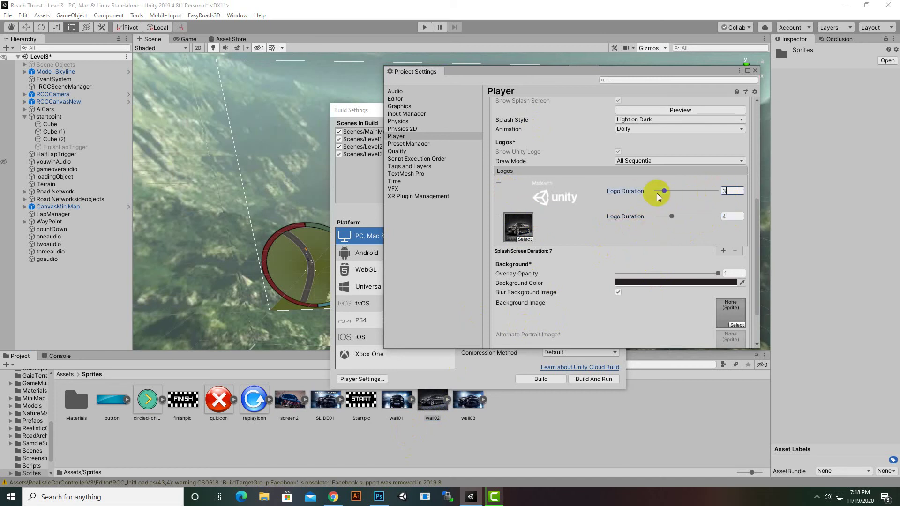
Step: Add another splash screen logo using the screen2 sprite
click(723, 250)
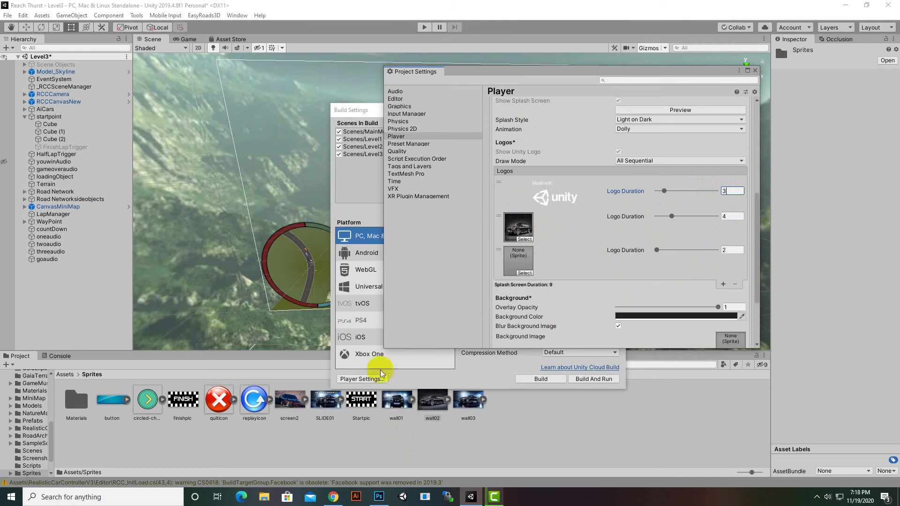
click(458, 406)
drag(458, 407, 508, 277)
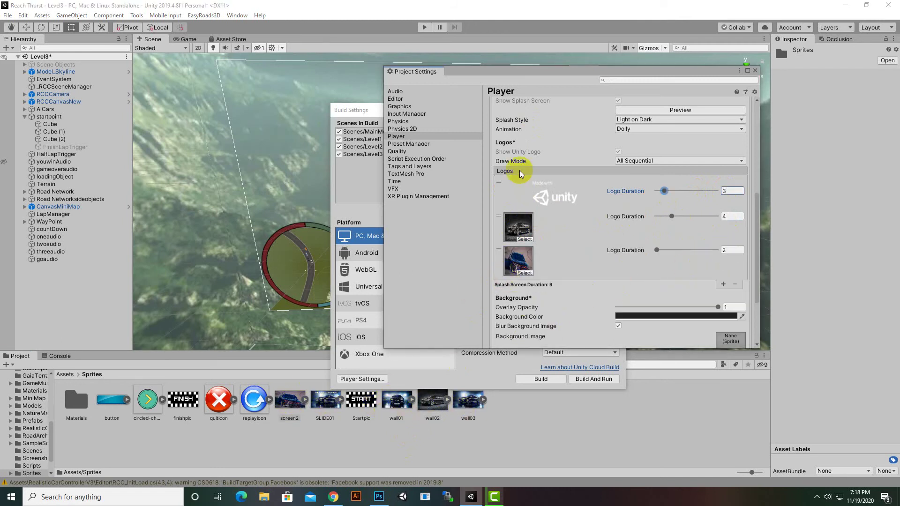
Step: Reorder the splash screen logos so that the Unity logo comes last, after the wall02 and screen2 logos
click(513, 197)
drag(512, 187, 529, 298)
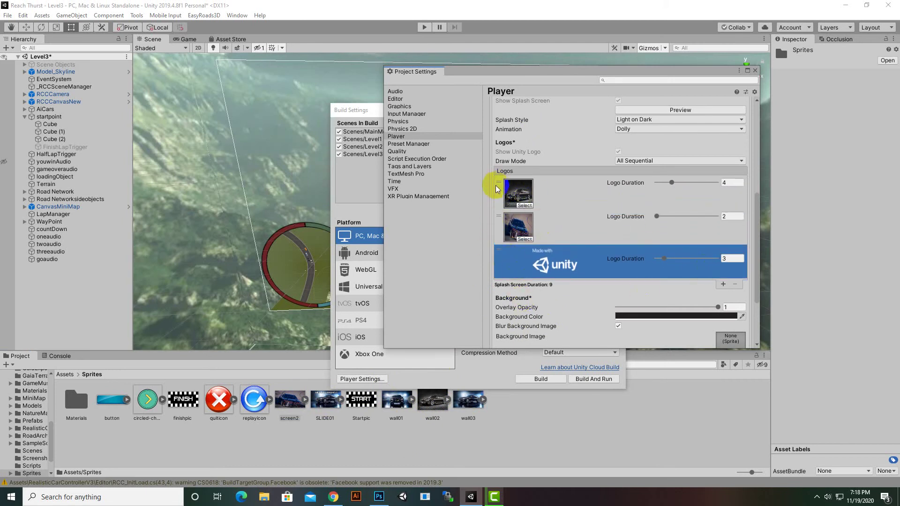
mouse_move(495, 189)
mouse_down()
mouse_move(515, 220)
mouse_move(496, 186)
mouse_up()
click(506, 231)
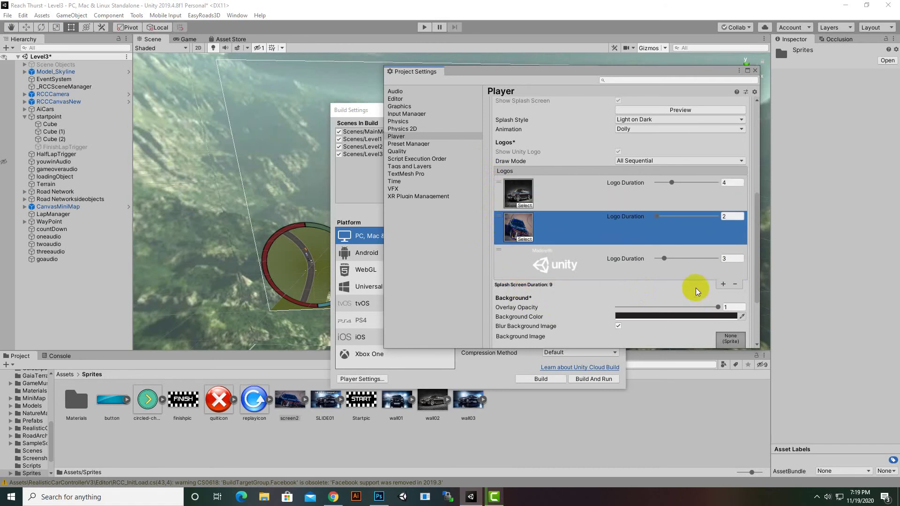
Step: Examine the Other Settings of the player, checking the bundle identifier in the Mac App Store options
scroll(696, 289, down, 3)
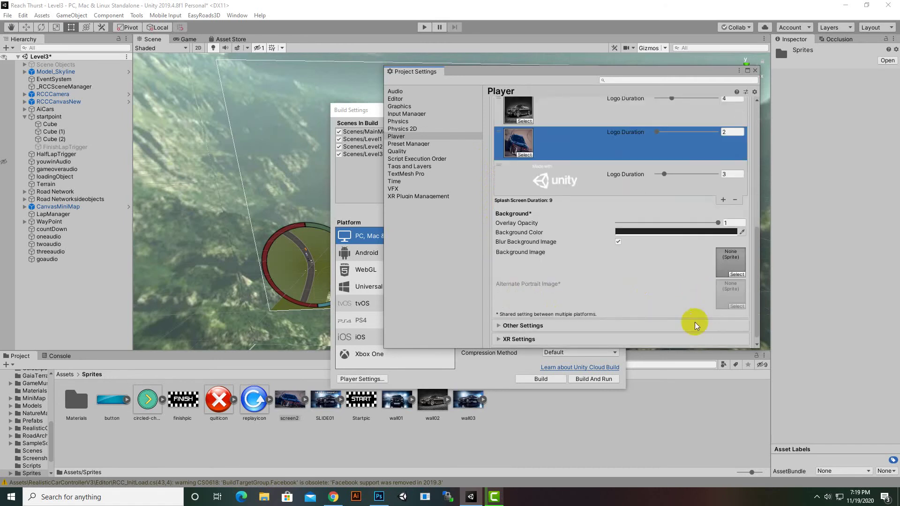
click(504, 326)
scroll(652, 205, down, 10)
scroll(665, 219, up, 3)
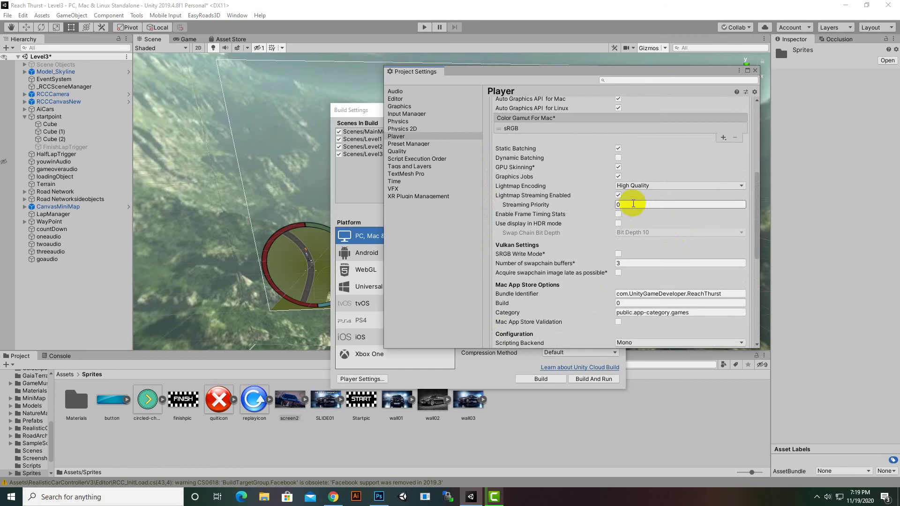
scroll(619, 230, down, 2)
click(731, 238)
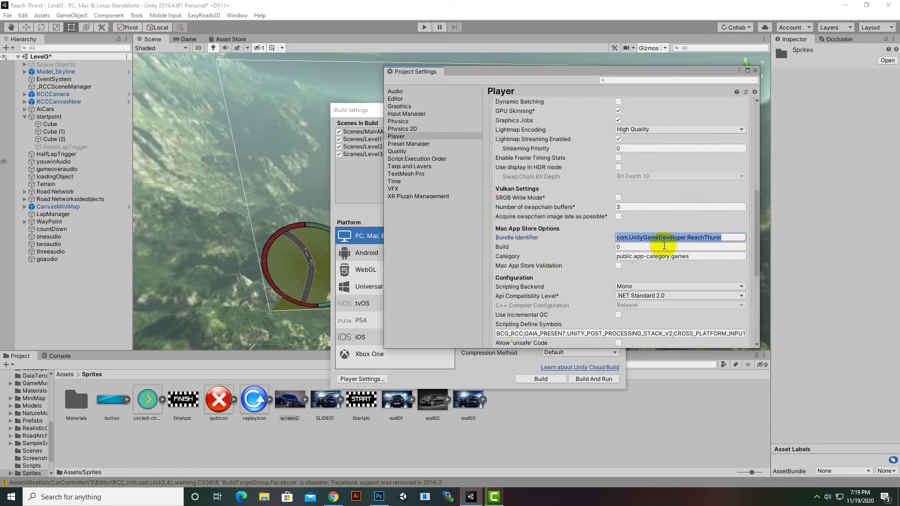
click(630, 238)
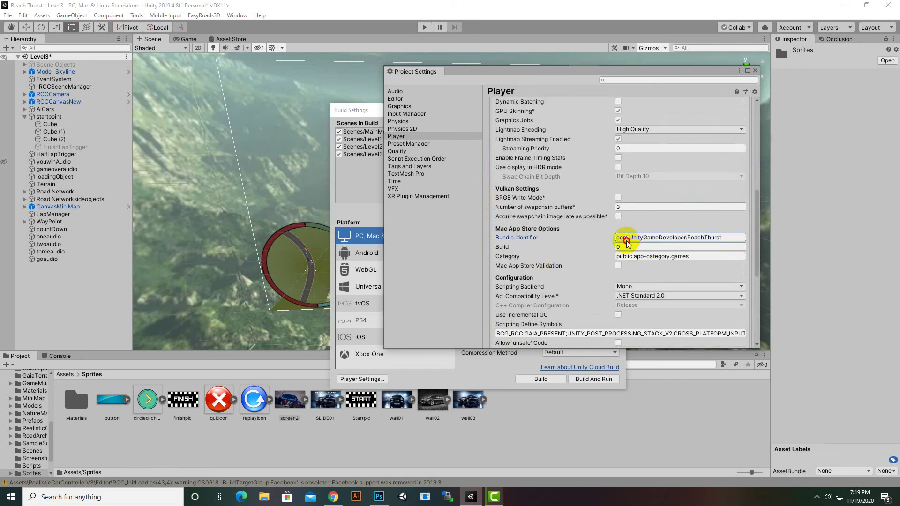
double_click(631, 239)
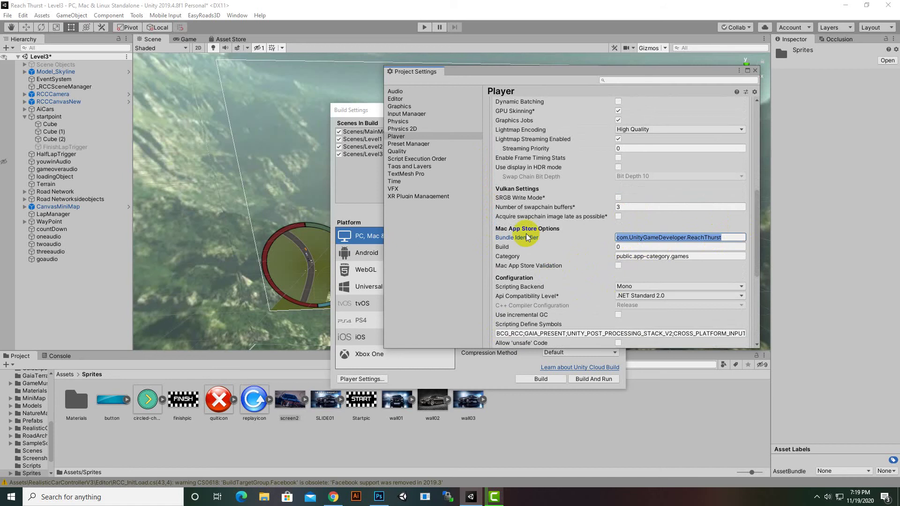
Step: Replace the "com" prefix of the Mac App Store bundle identifier with the developer's first name
click(647, 237)
drag(628, 238, 588, 237)
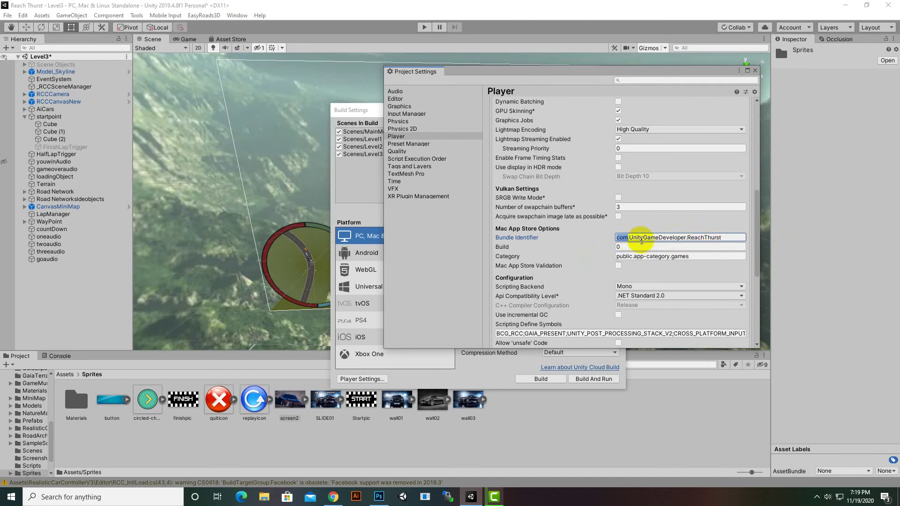
text(waqas)
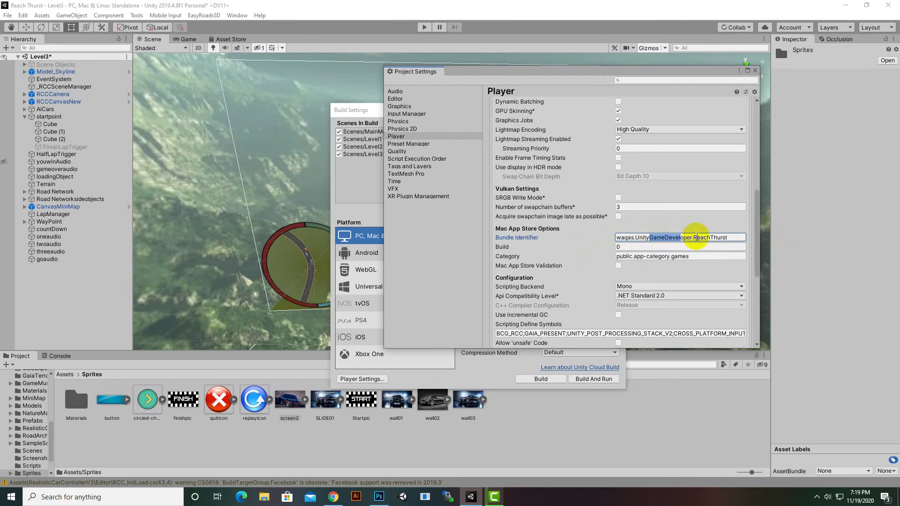
double_click(730, 237)
click(730, 237)
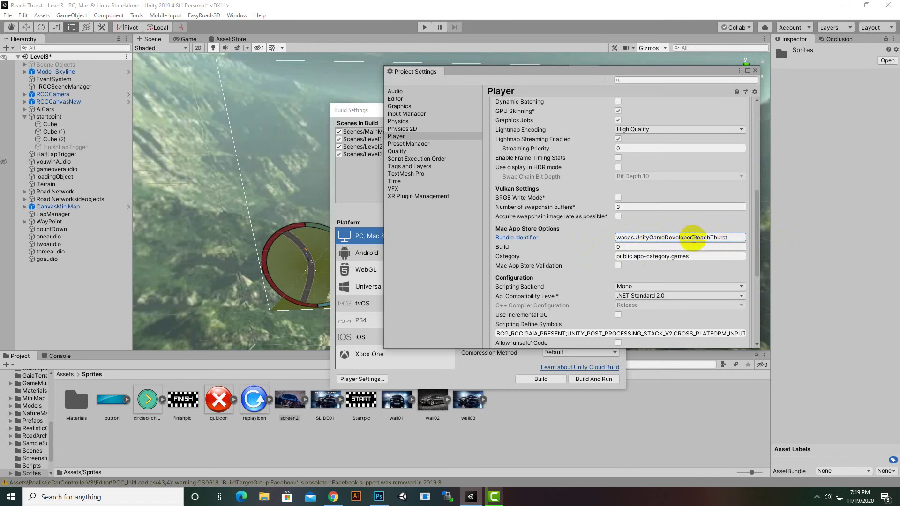
click(594, 246)
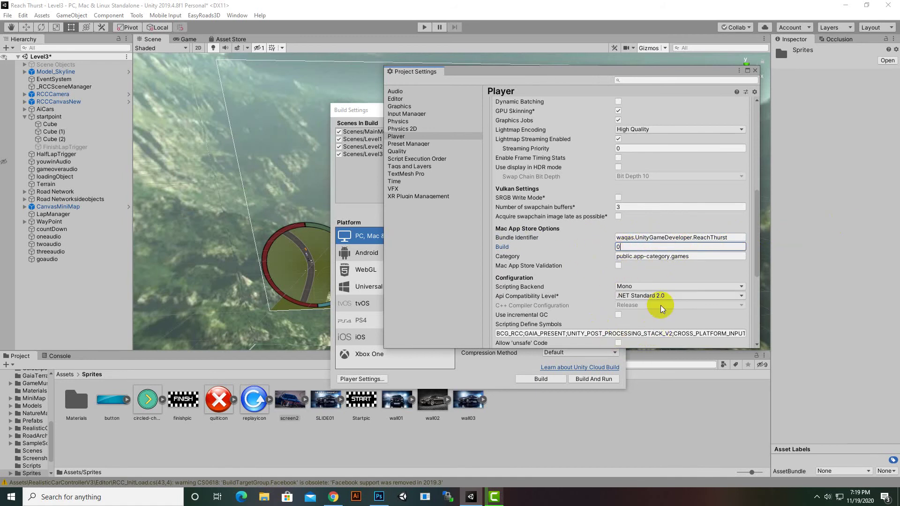
Step: Review the remaining player settings, then save the Level3 scene and close the Project Settings window
scroll(602, 289, down, 1)
scroll(678, 274, down, 1)
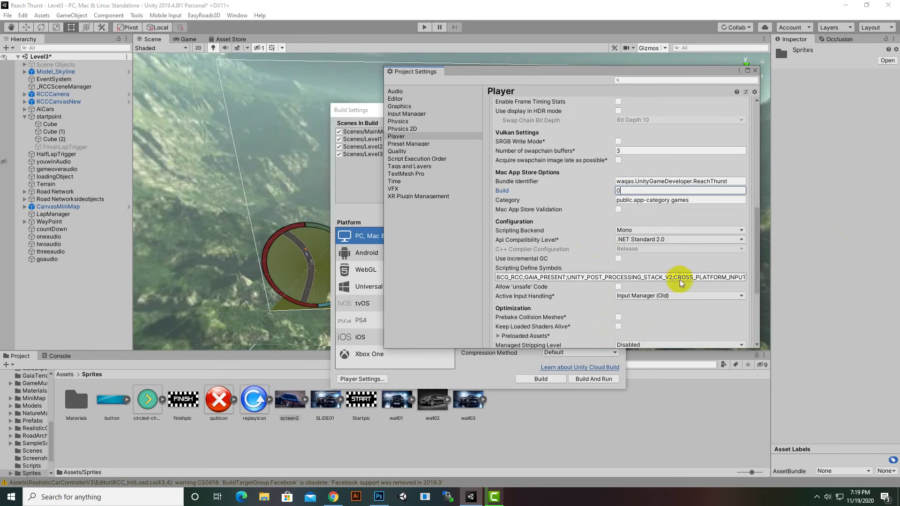
scroll(710, 291, down, 5)
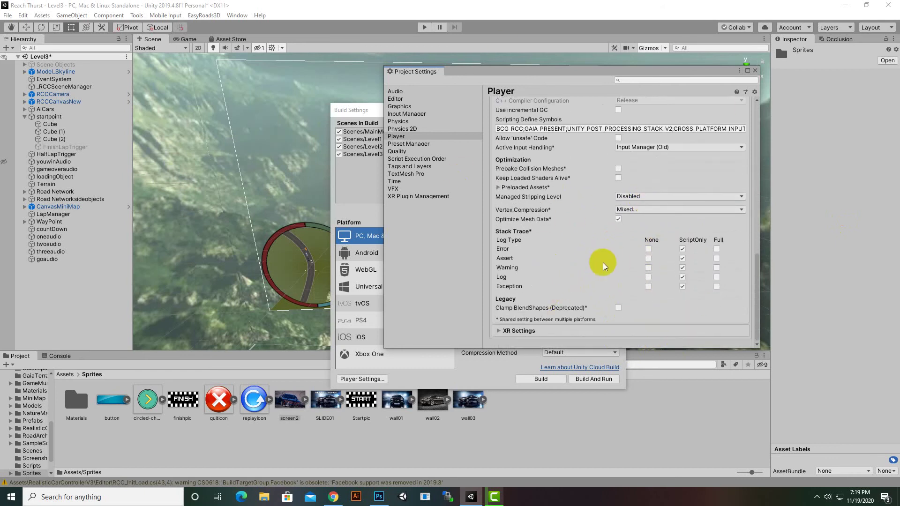
scroll(595, 297, up, 10)
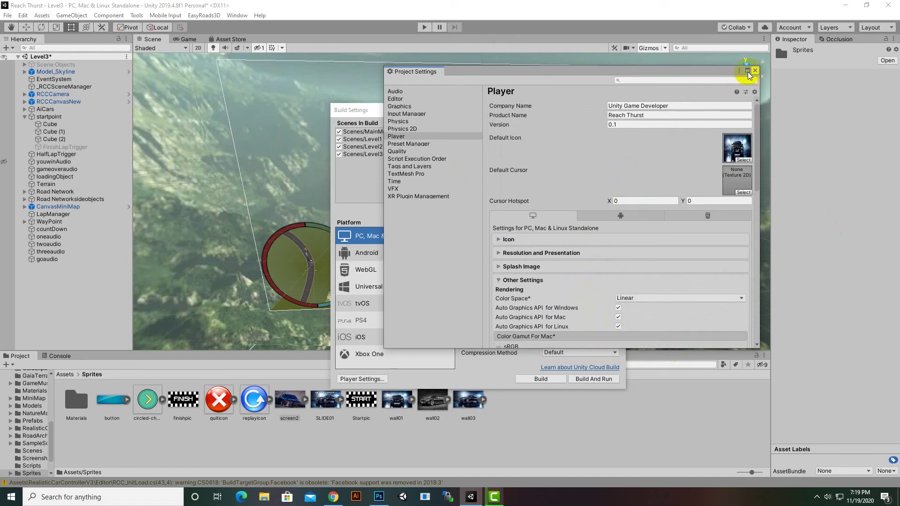
key(ctrl+s)
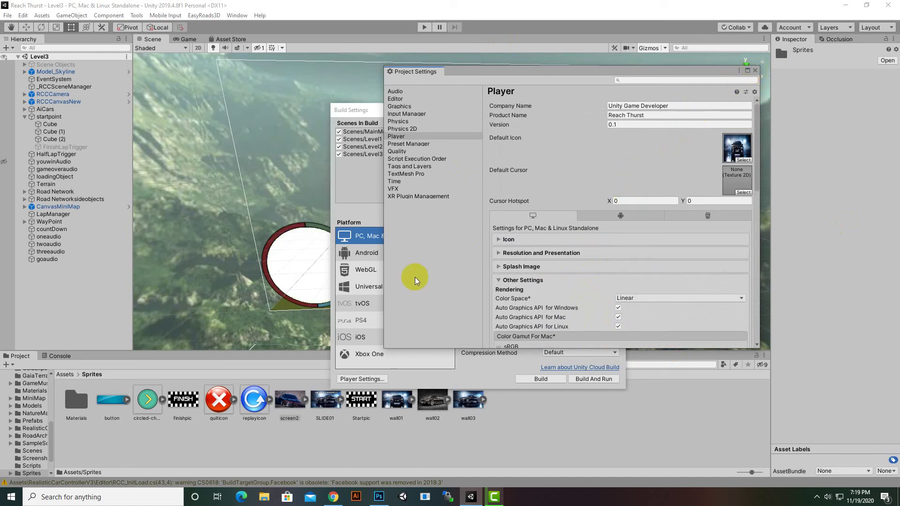
click(754, 71)
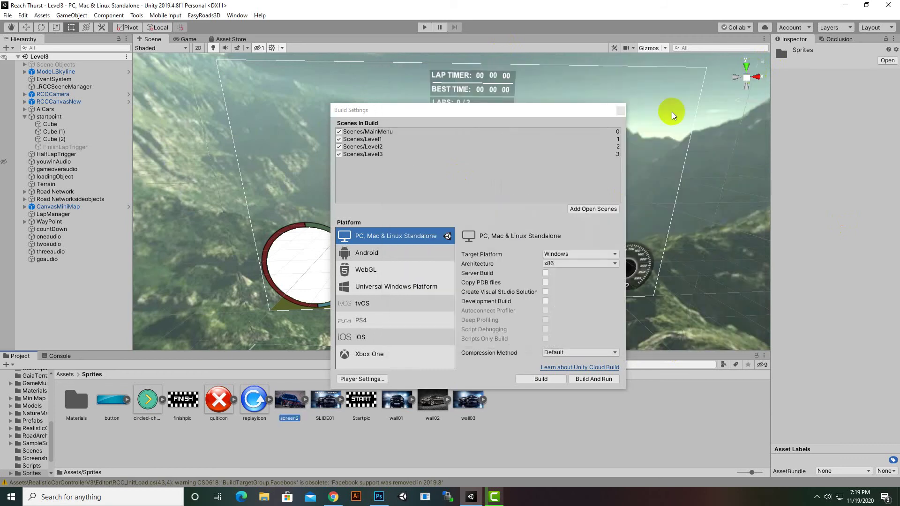
Step: Build the game for PC, Mac & Linux Standalone into a new folder named "build" inside the Reach Thurst project folder
click(534, 379)
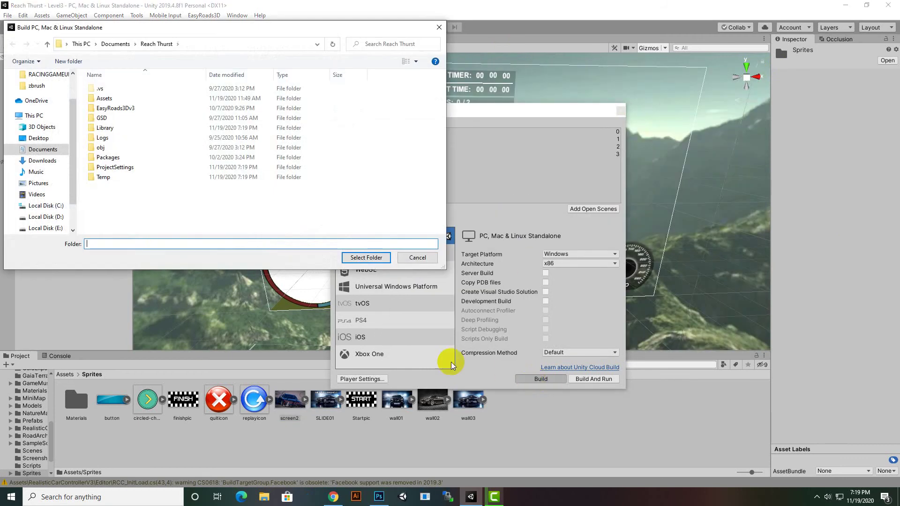
right_click(136, 212)
click(106, 219)
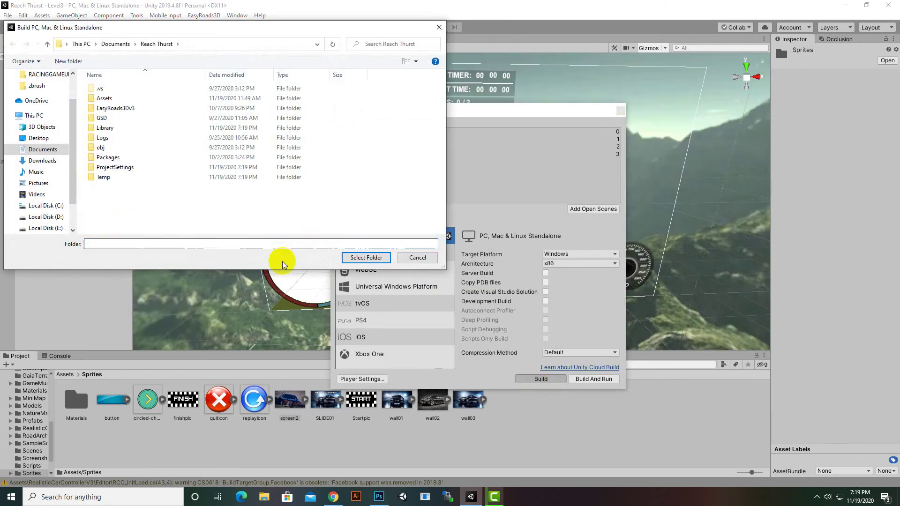
right_click(130, 199)
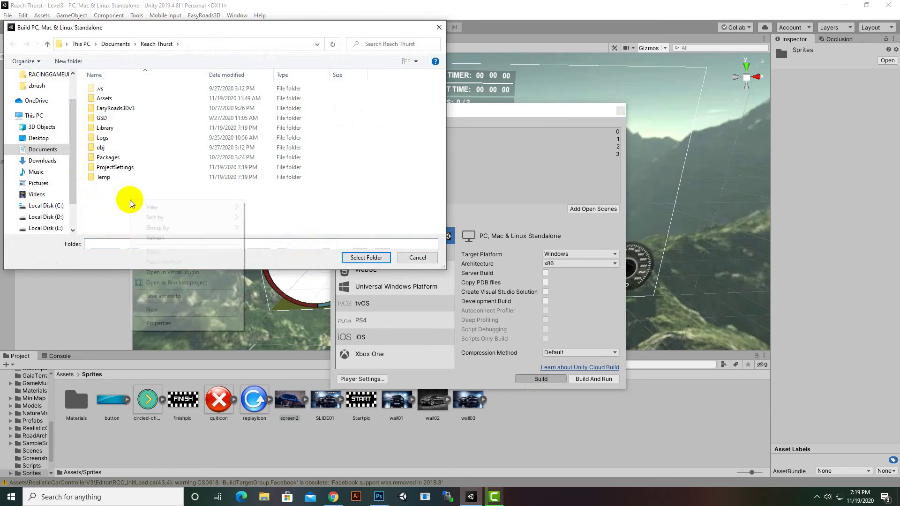
mouse_move(168, 314)
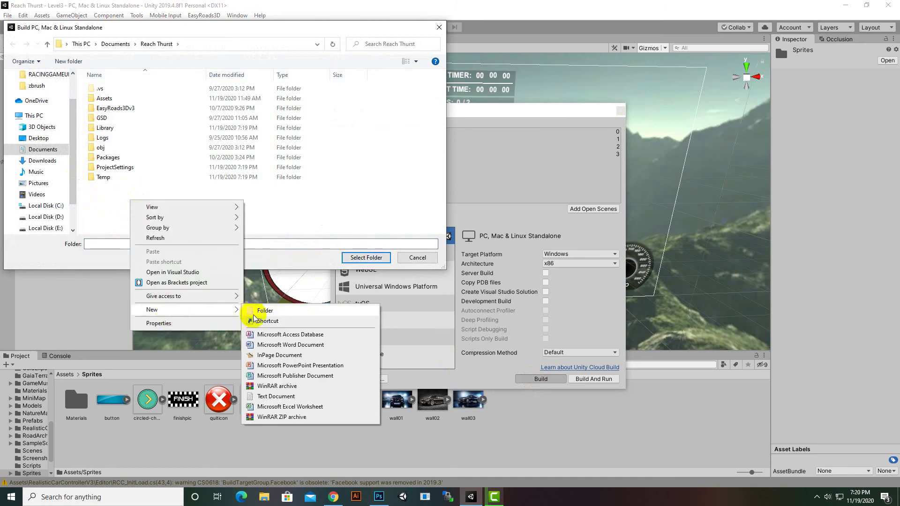
click(255, 311)
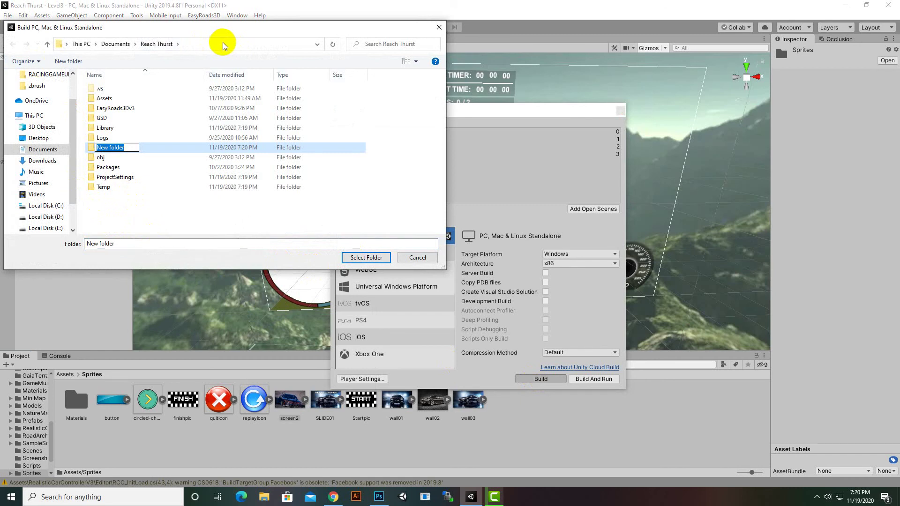
text(build)
key(Return)
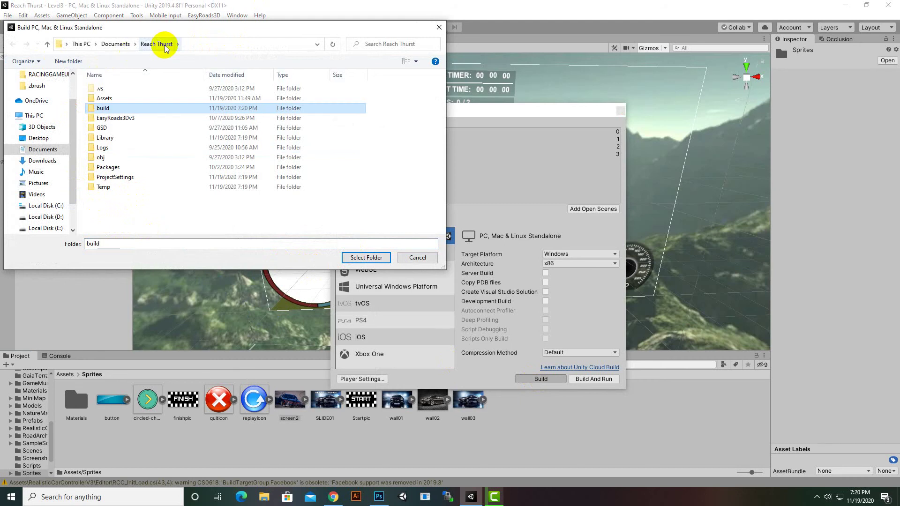
key(Return)
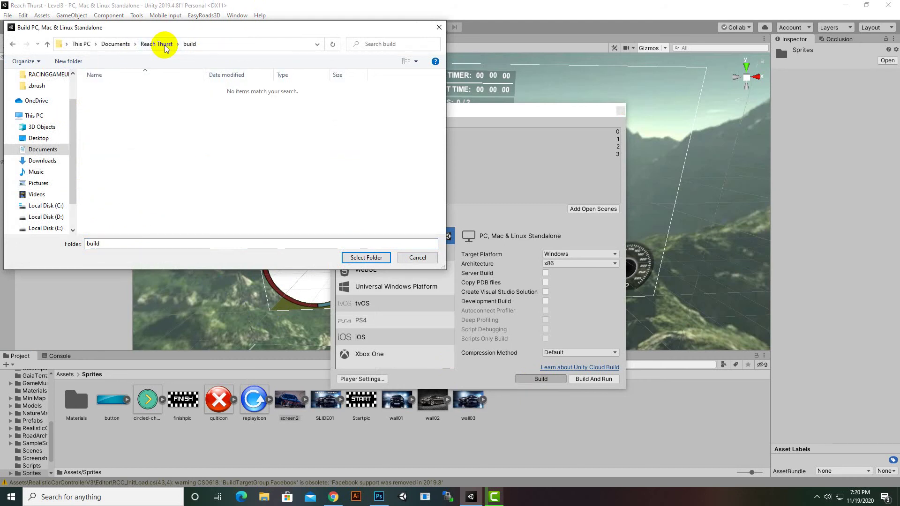
click(366, 258)
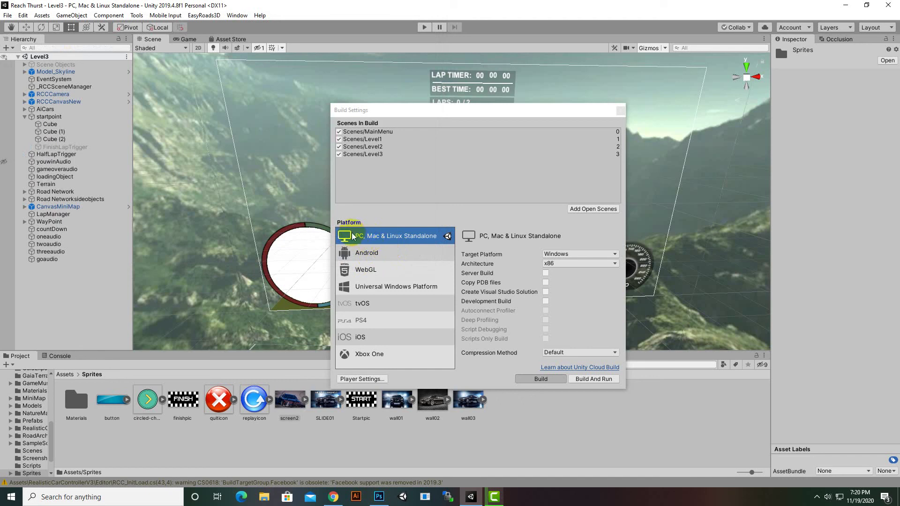
click(715, 336)
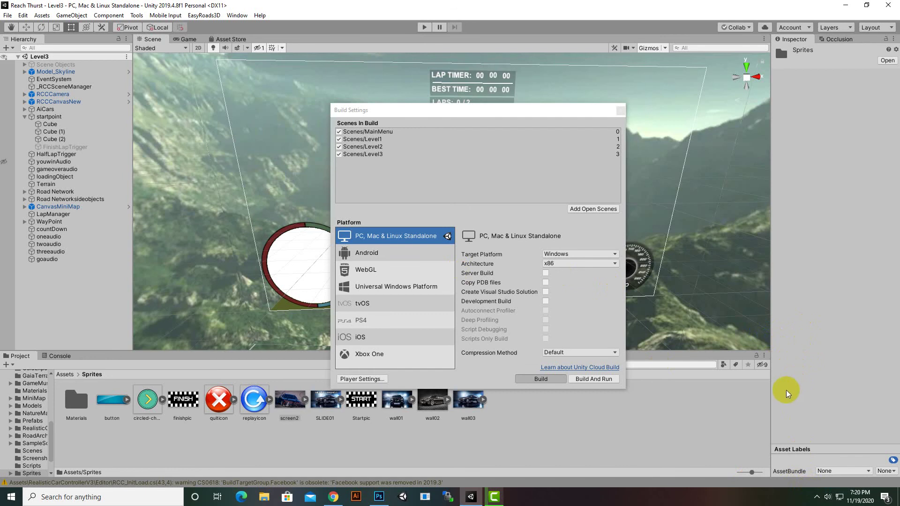
click(817, 497)
click(789, 459)
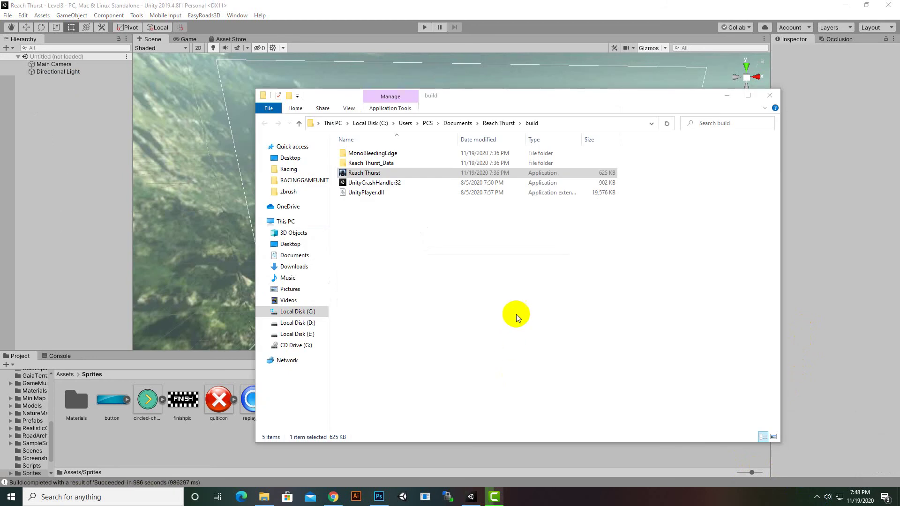
Step: Select the built Reach Thurst application in the build folder
click(367, 174)
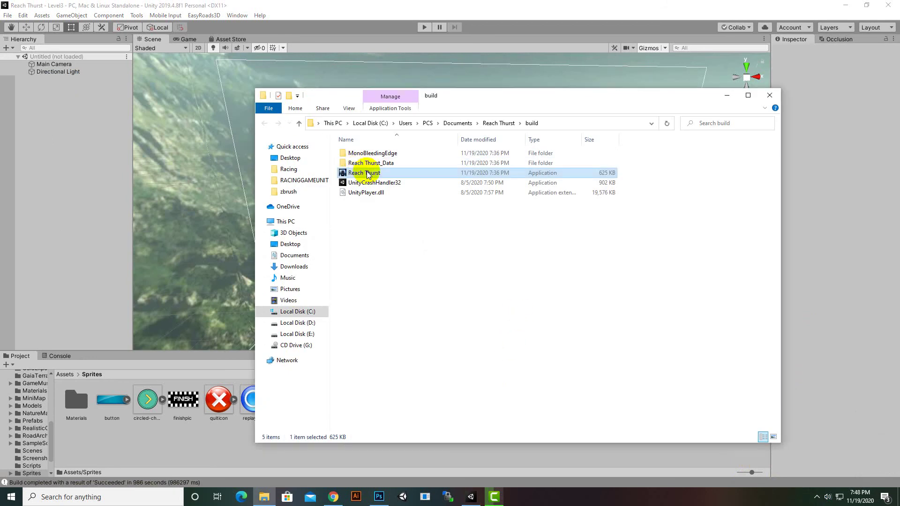